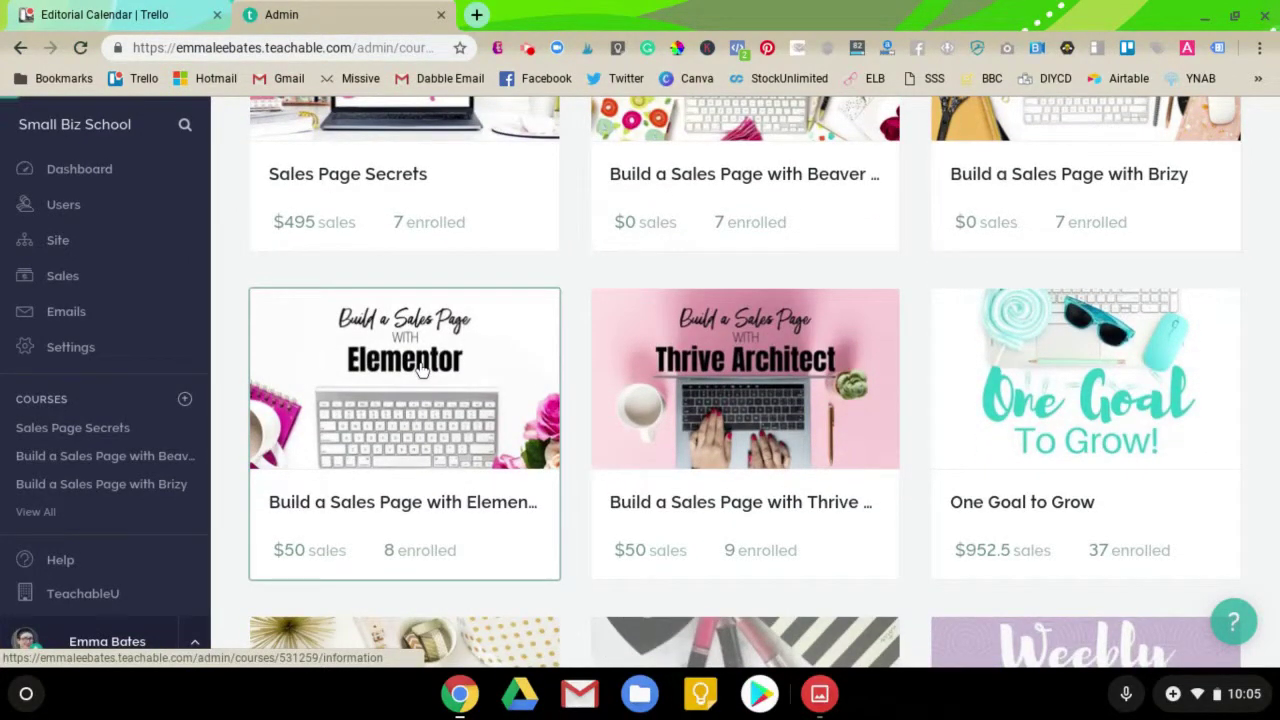
# - Open the Thank You page of the "Build a Sales Page with Elementor" course for editing
pyautogui.click(421, 370)
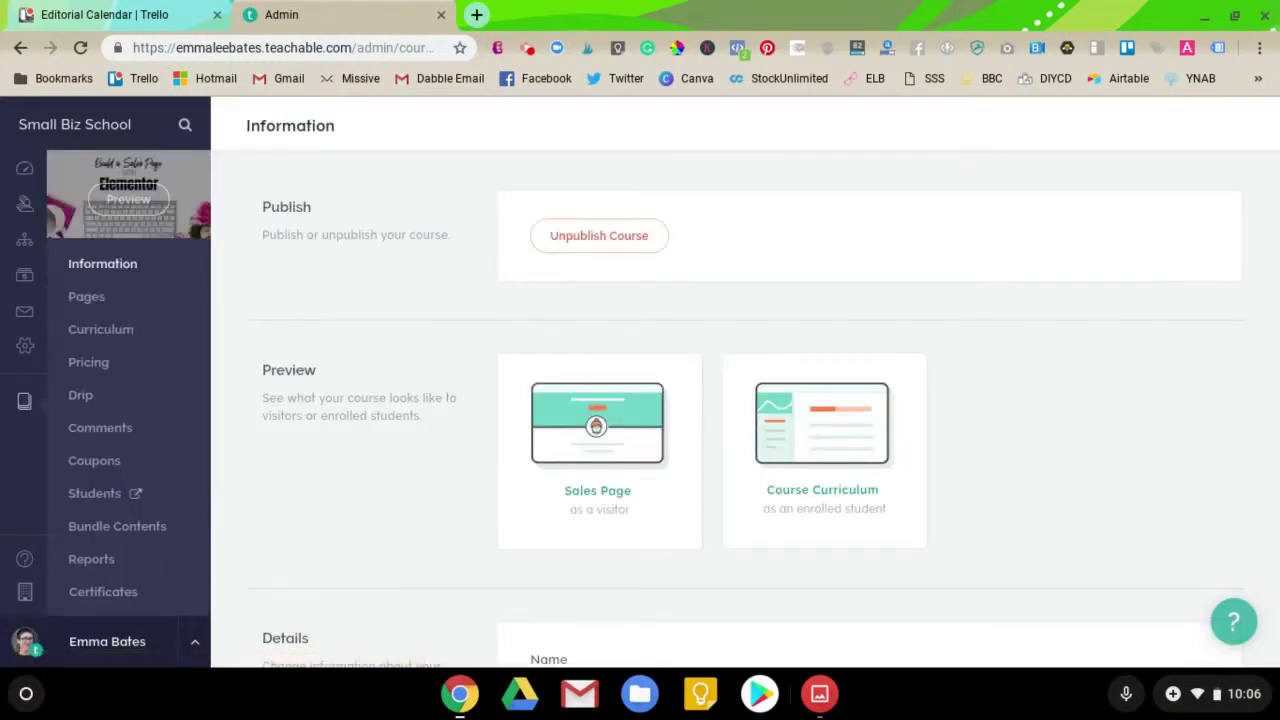
pyautogui.click(88, 297)
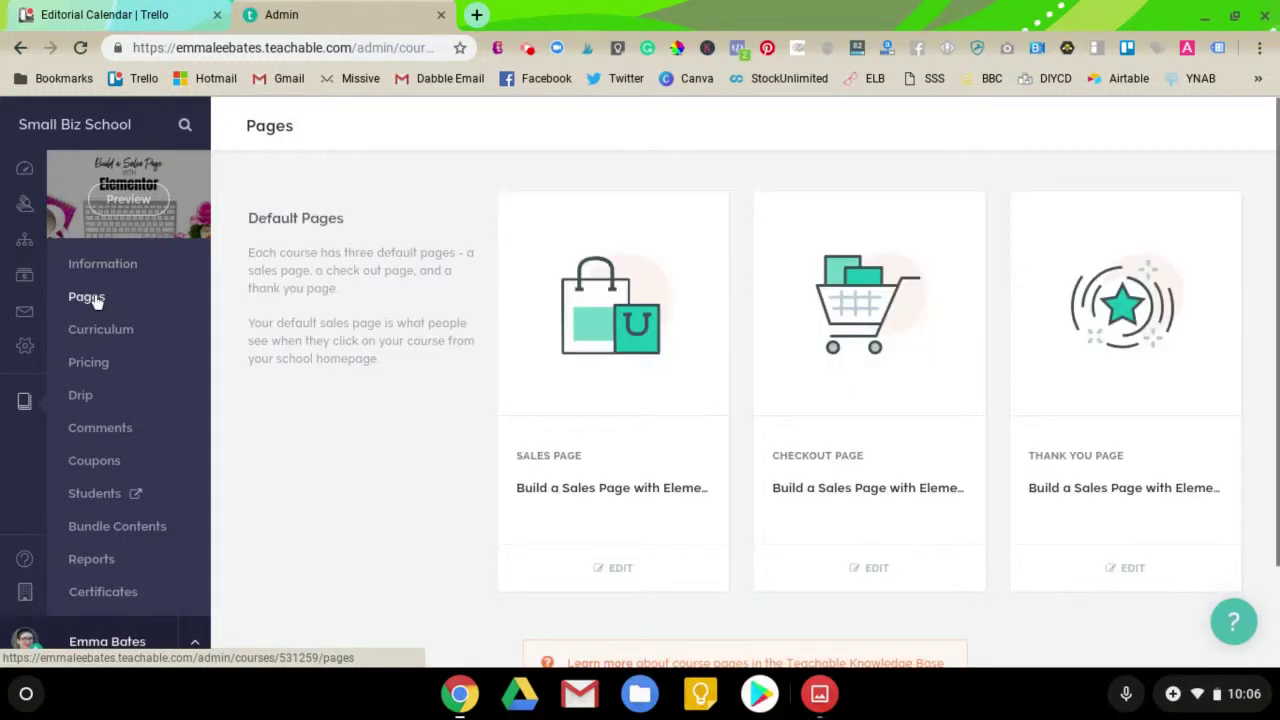
pyautogui.click(1118, 568)
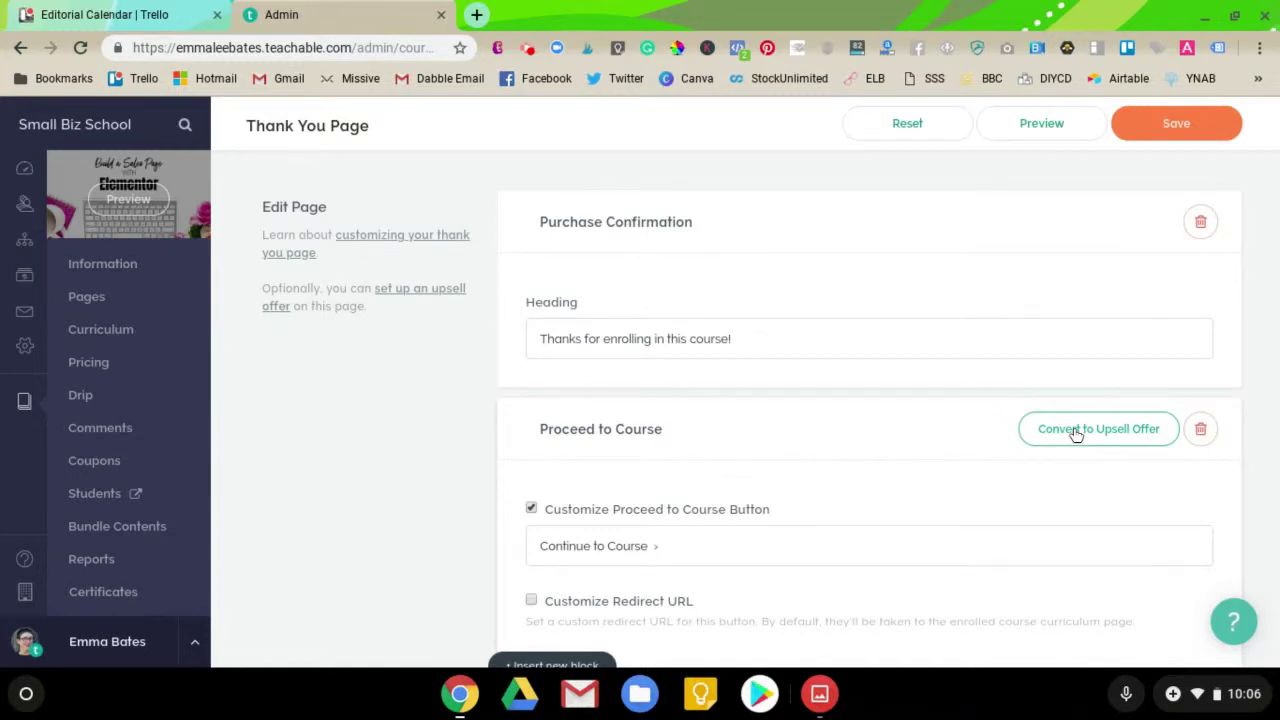
# - Convert the Proceed to Course block into an Upsell Offer block and confirm the conversion
pyautogui.scroll(-3, 1076, 434)
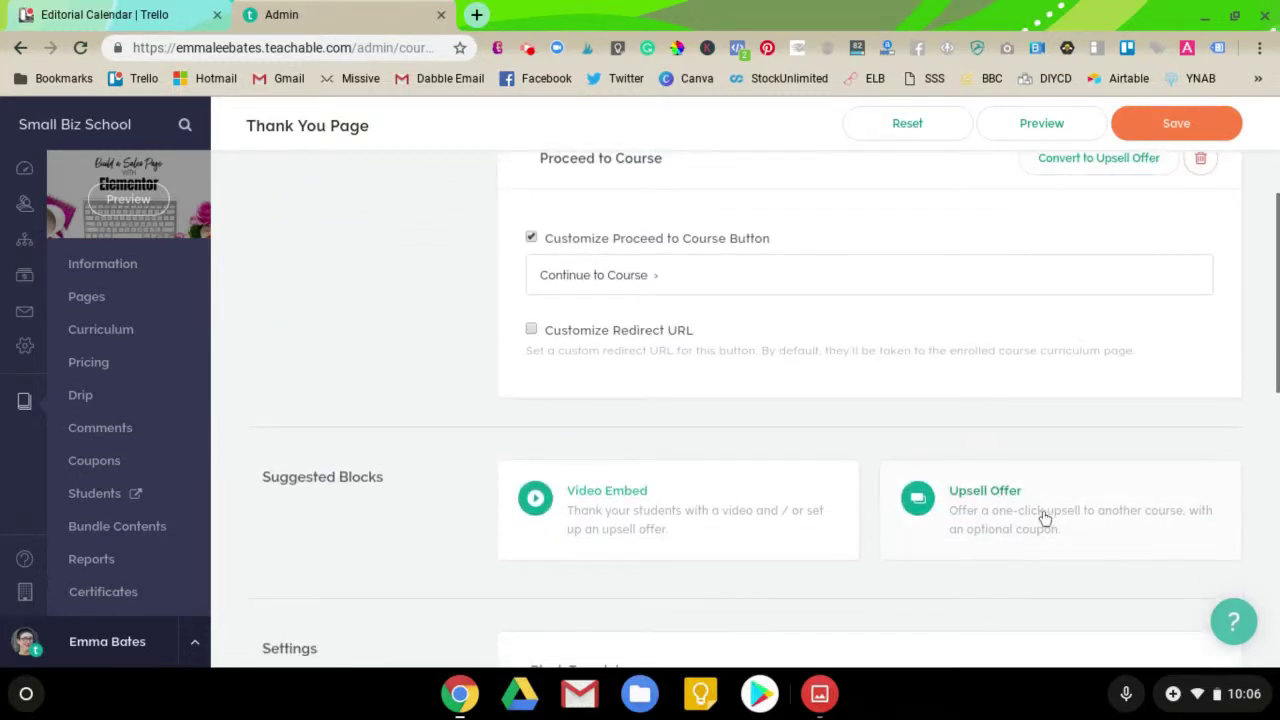
pyautogui.scroll(2, 1043, 520)
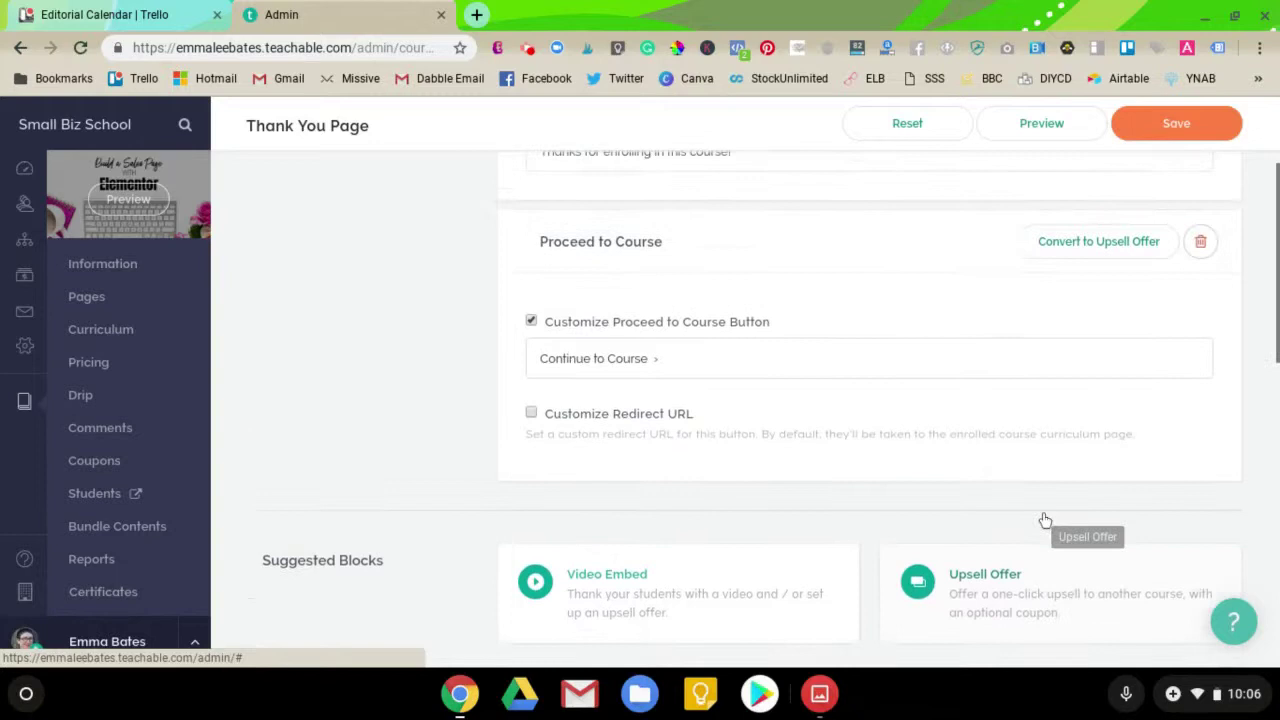
pyautogui.click(1098, 355)
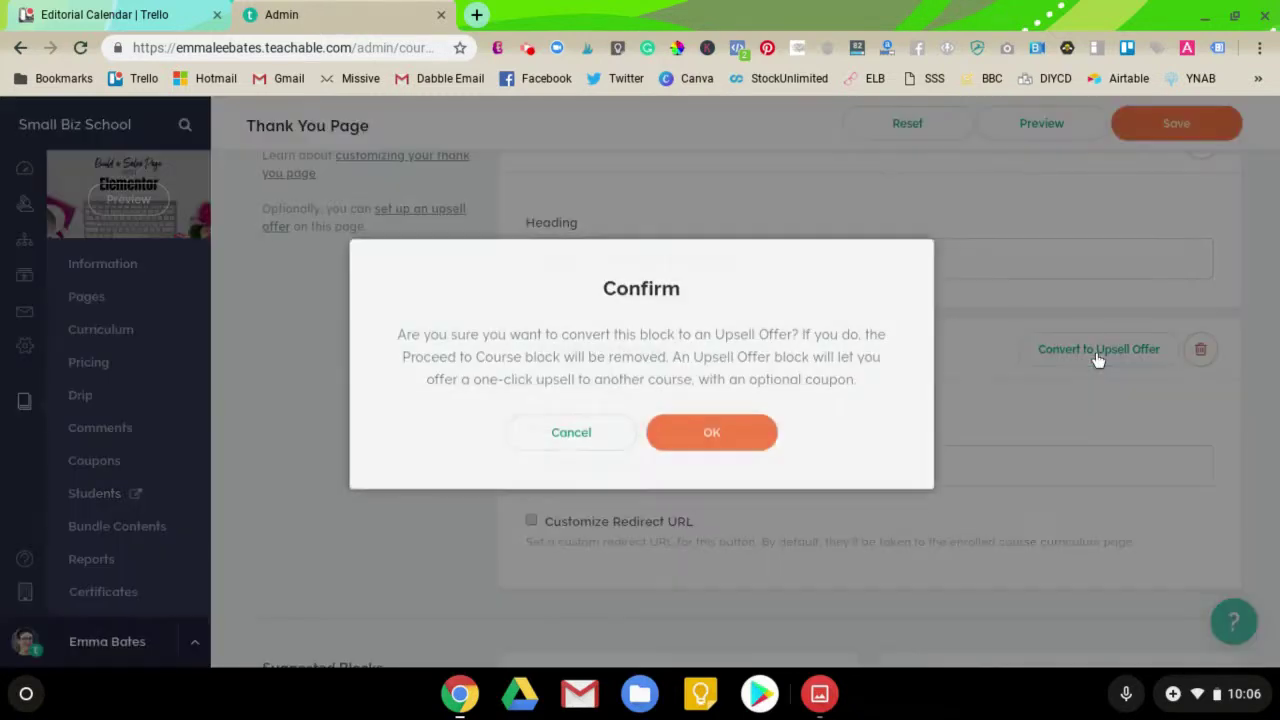
pyautogui.click(733, 452)
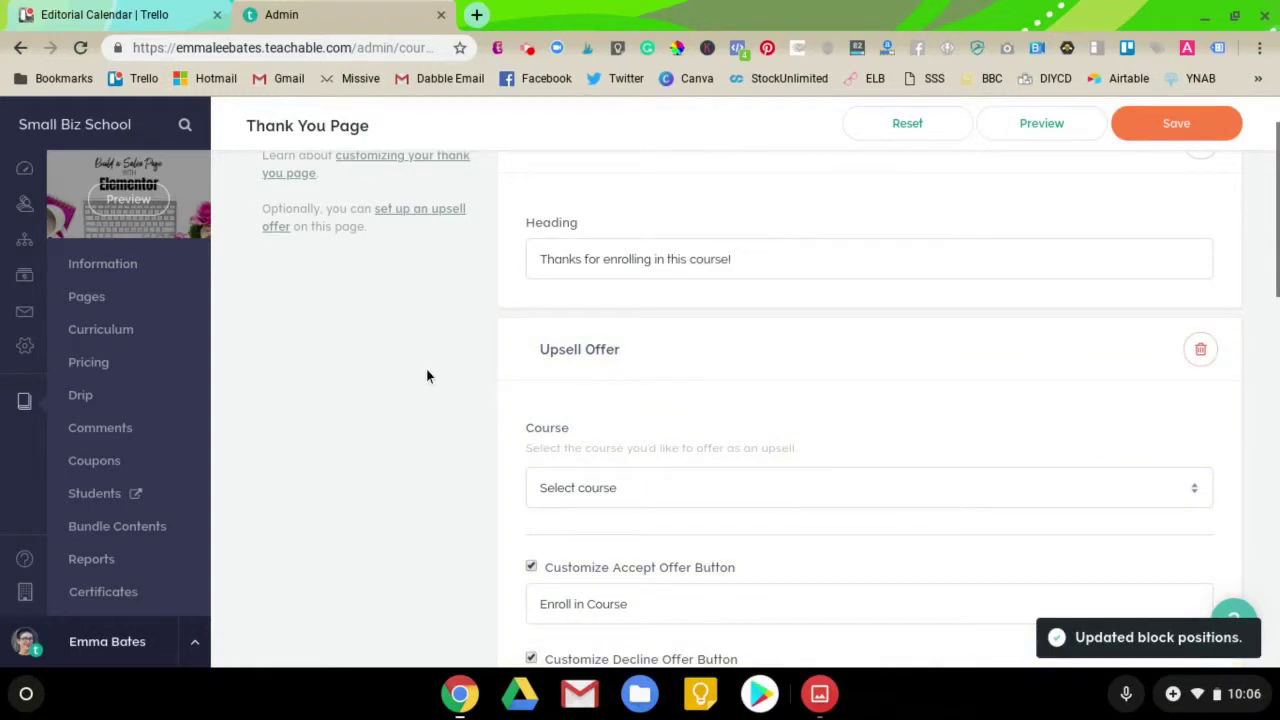
# - Set the upsell course to "Build a Sales Page with Beaver Builder" with the pricing plan "Paid Course - $25"
pyautogui.scroll(-1, 426, 376)
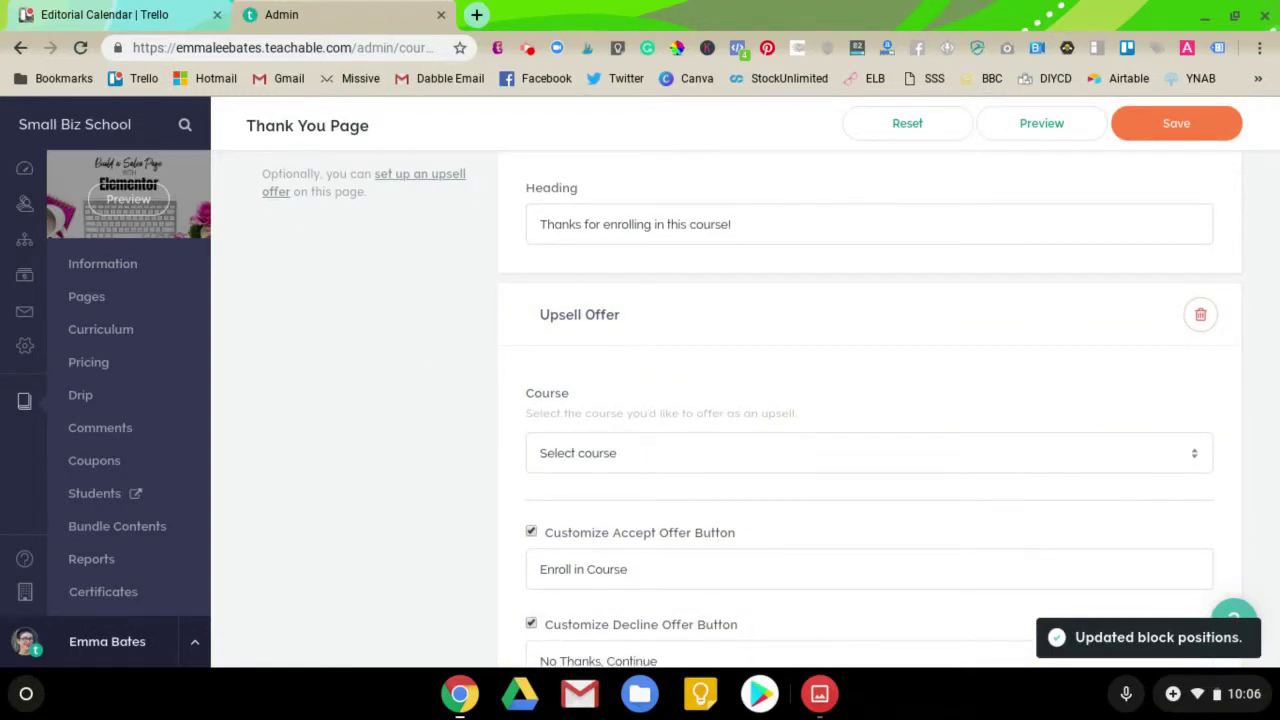
pyautogui.click(720, 455)
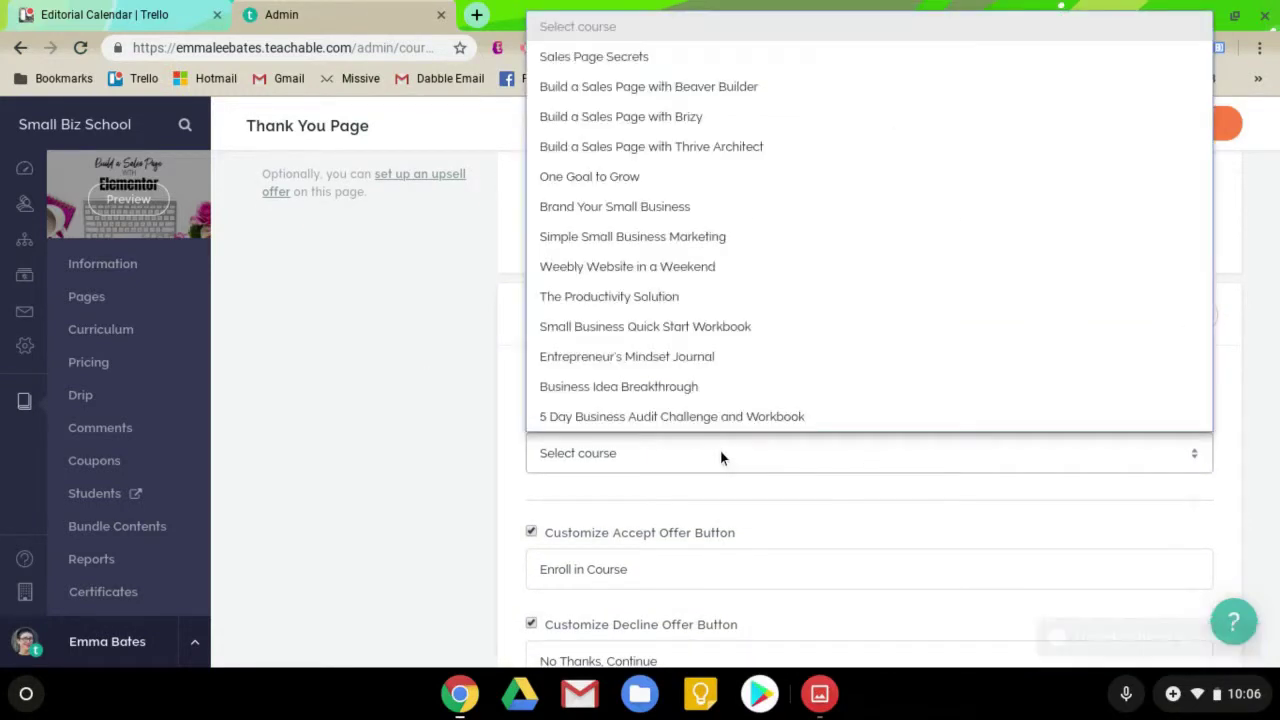
pyautogui.click(672, 88)
pyautogui.scroll(-3, 563, 421)
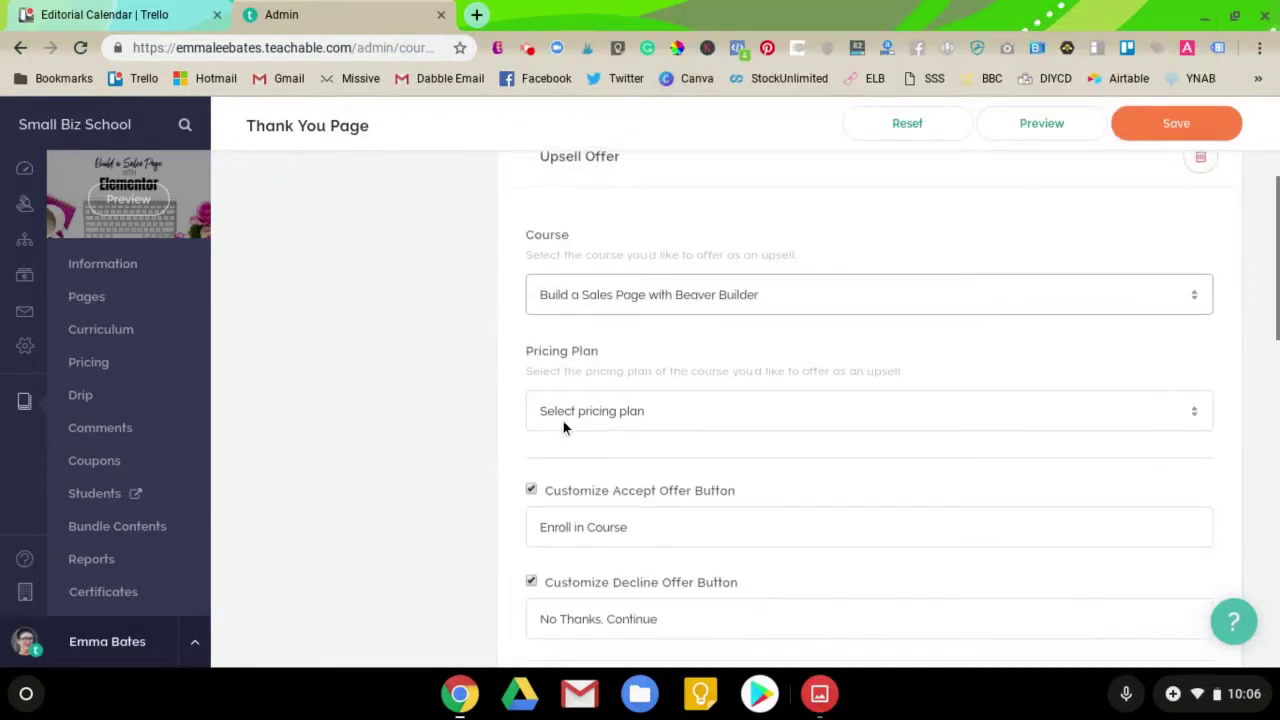
pyautogui.click(565, 423)
pyautogui.click(575, 486)
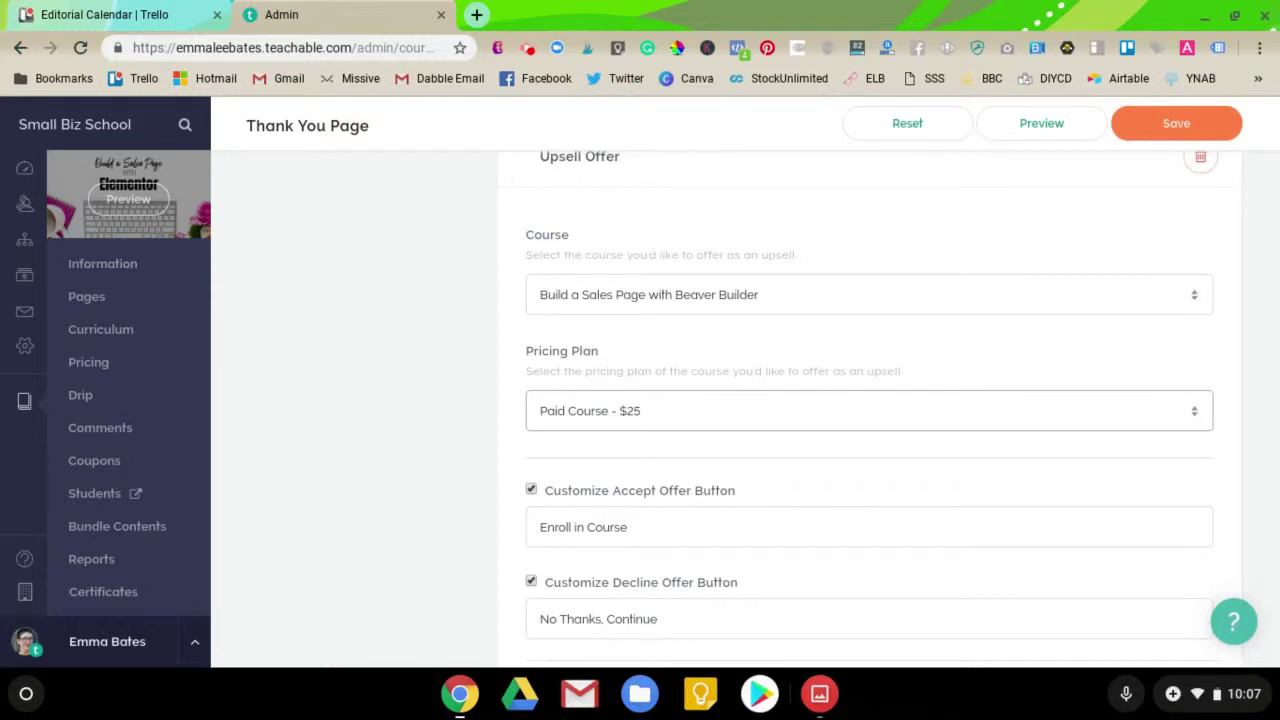
# - Change the Accept Offer button text of the upsell offer to "Join Now!"
pyautogui.scroll(-2, 465, 387)
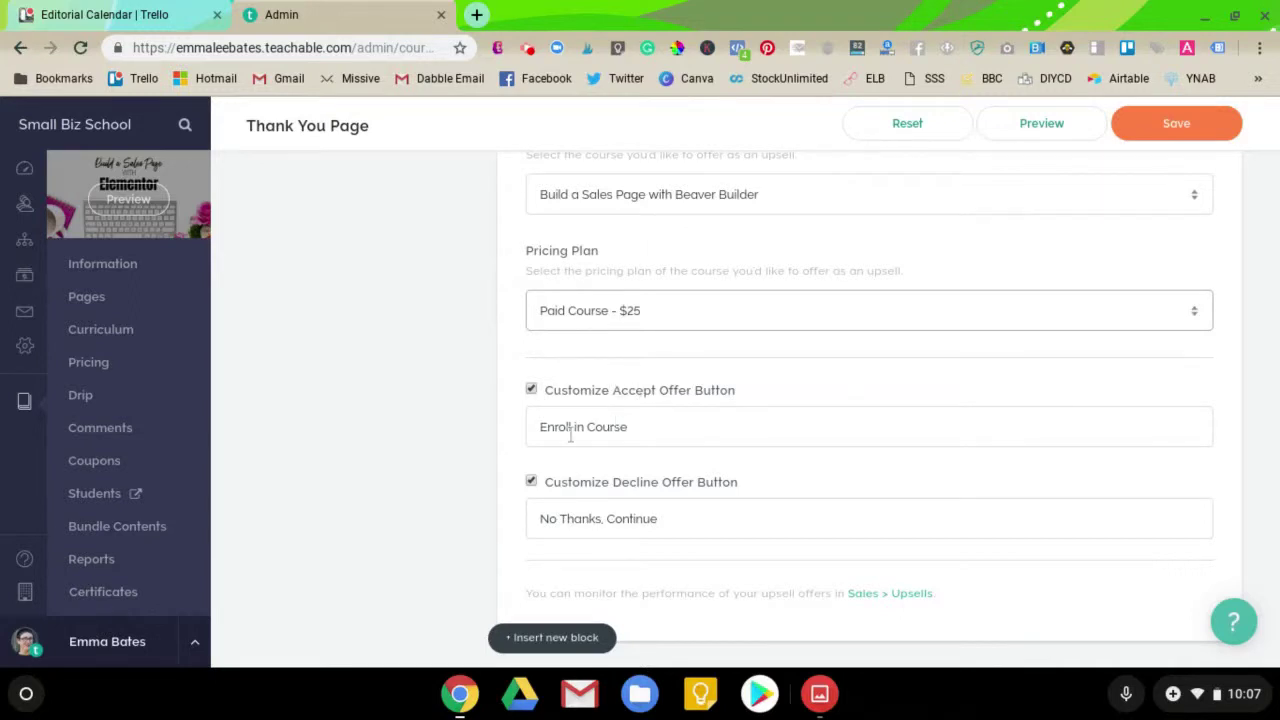
pyautogui.tripleClick(571, 430)
pyautogui.click(571, 430)
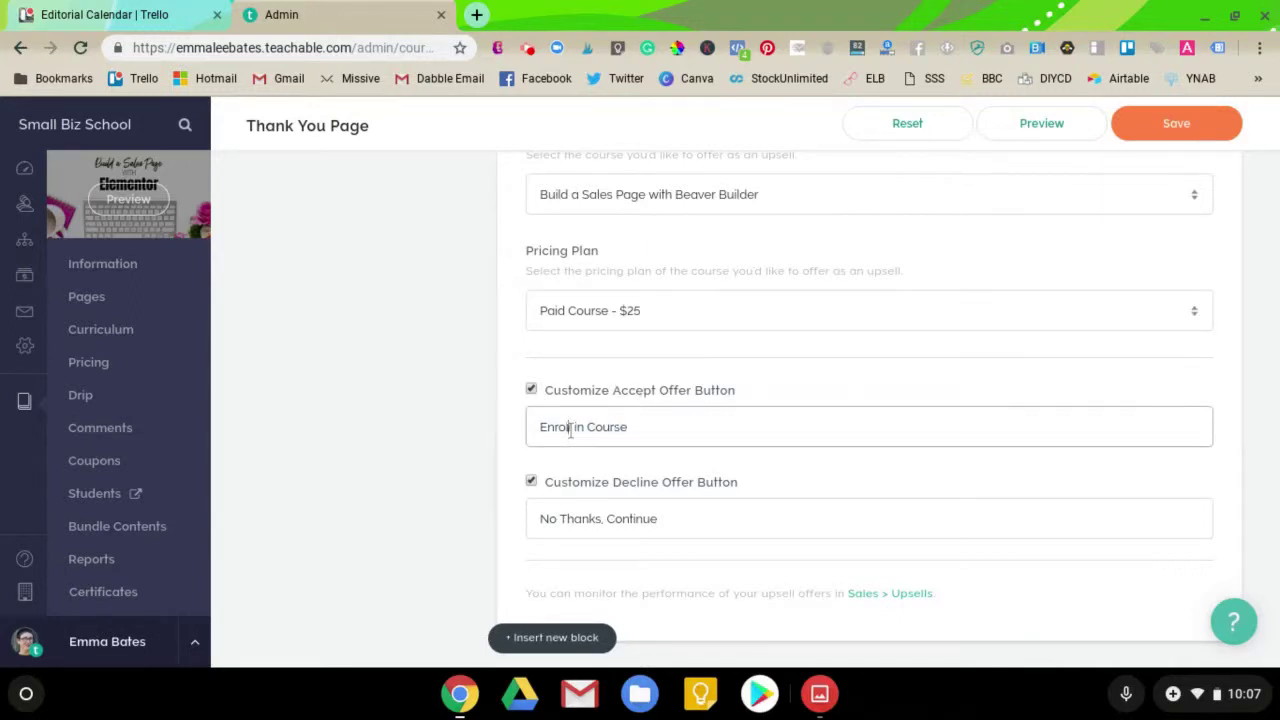
pyautogui.tripleClick(571, 430)
pyautogui.write('Join Now!')
# - Save the Thank You page, preview it, and return to the page editor
pyautogui.scroll(5, 409, 547)
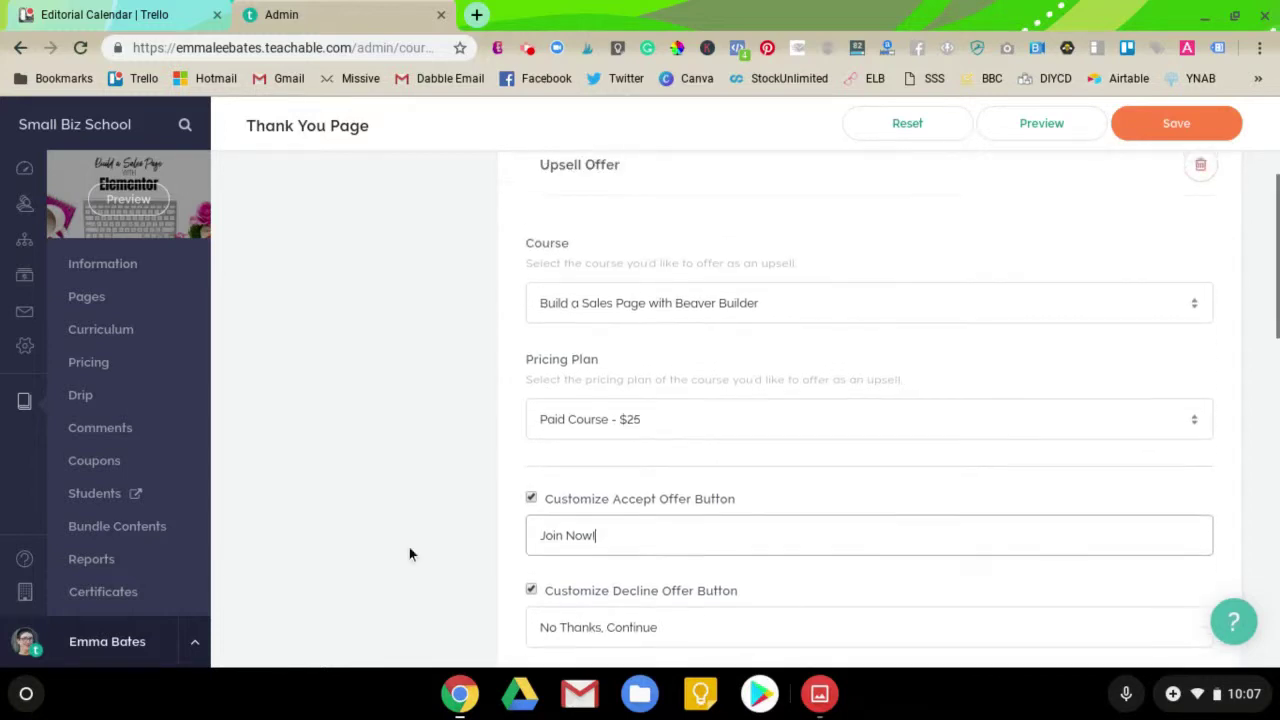
pyautogui.click(1194, 123)
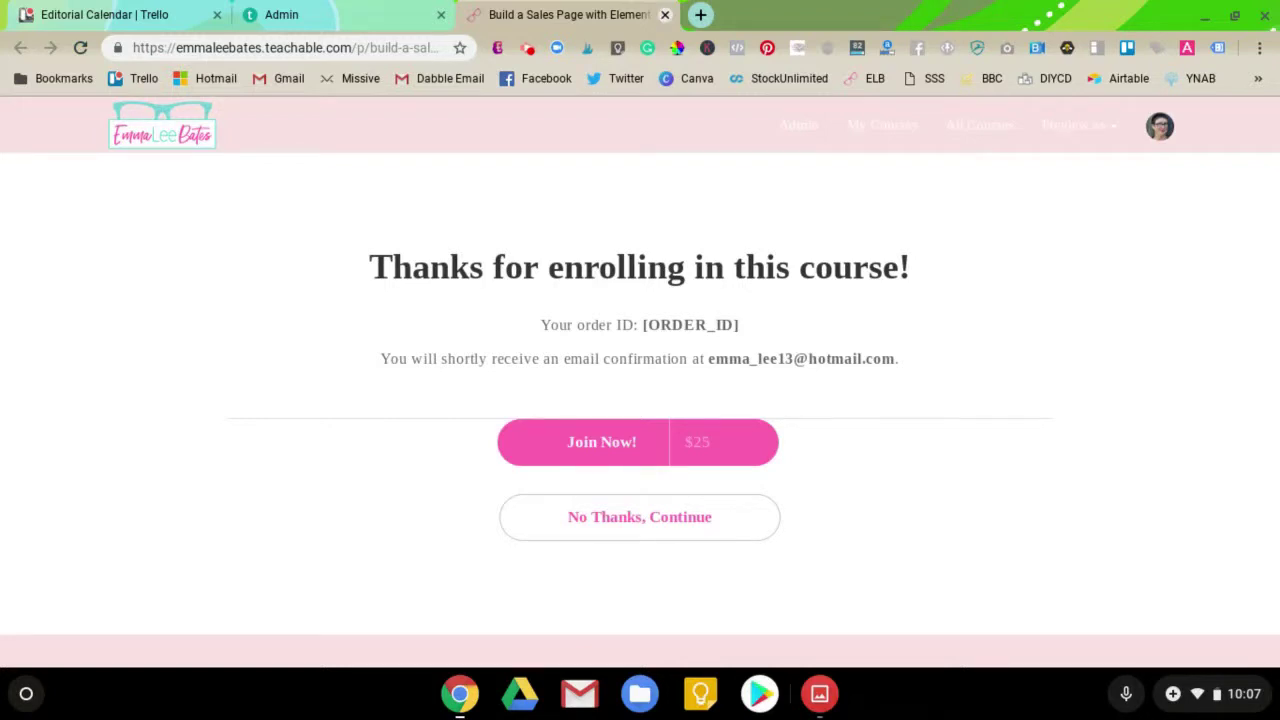
pyautogui.click(664, 15)
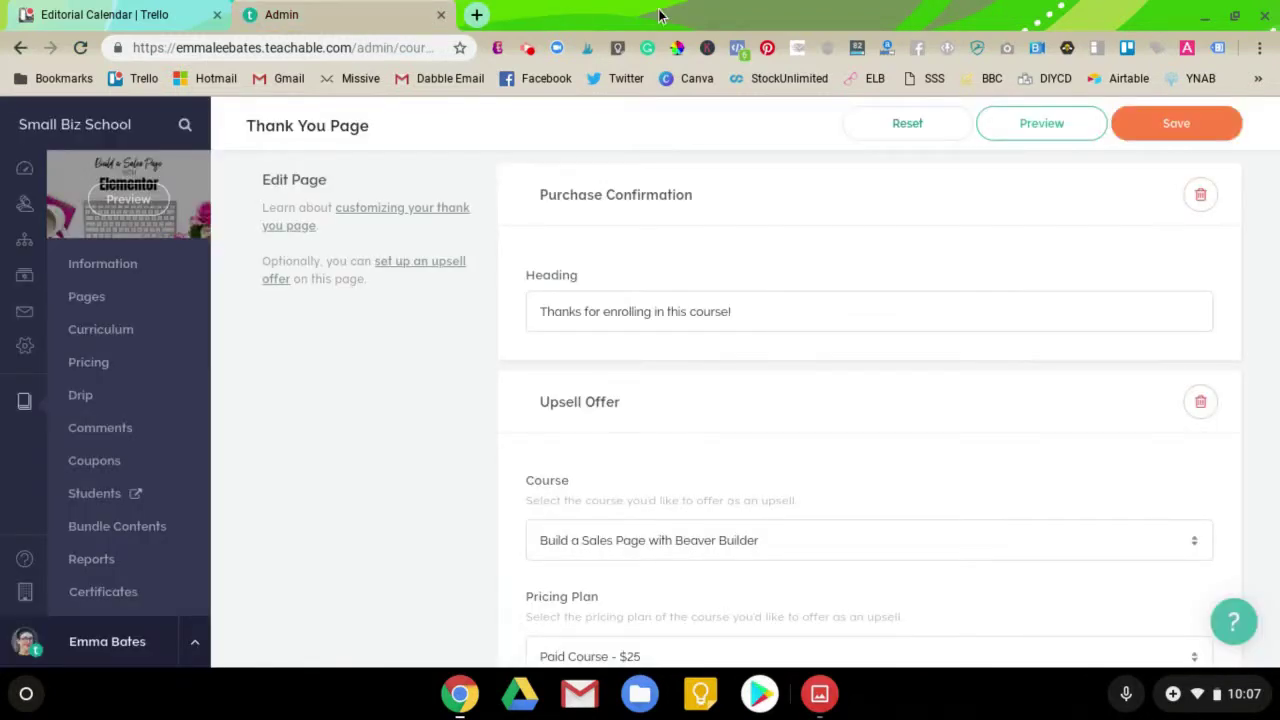
pyautogui.click(540, 358)
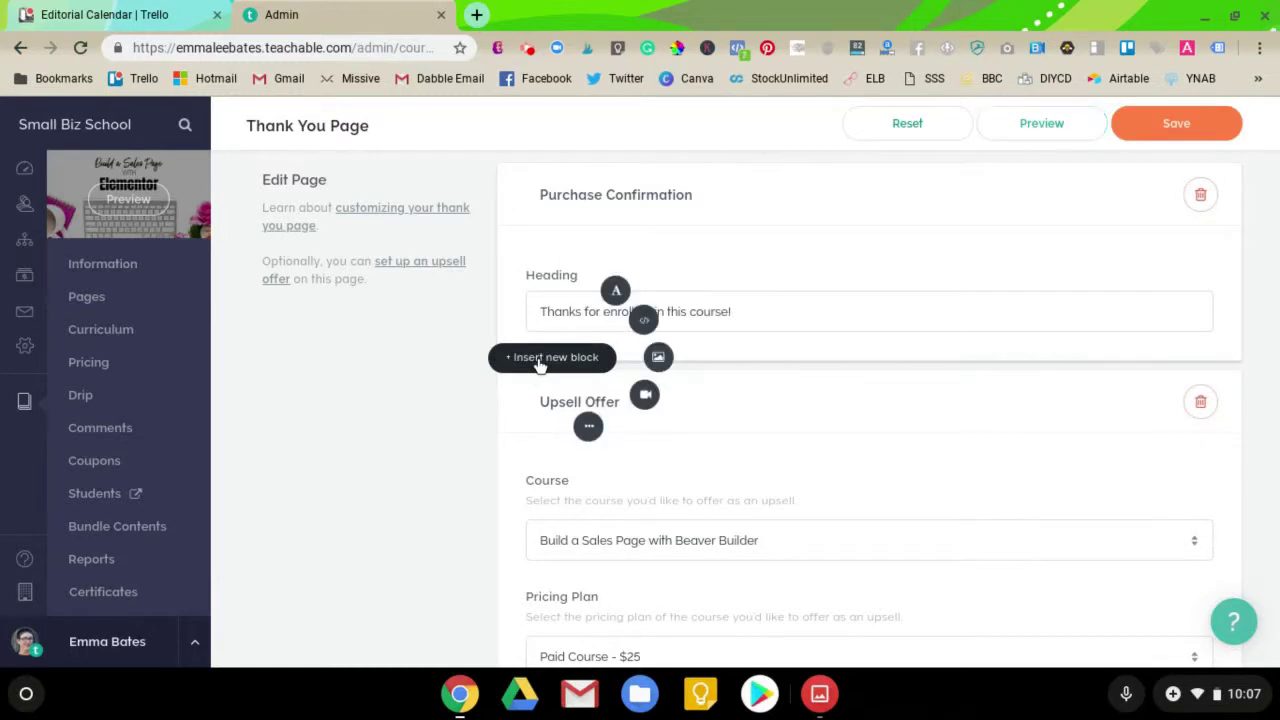
pyautogui.click(658, 359)
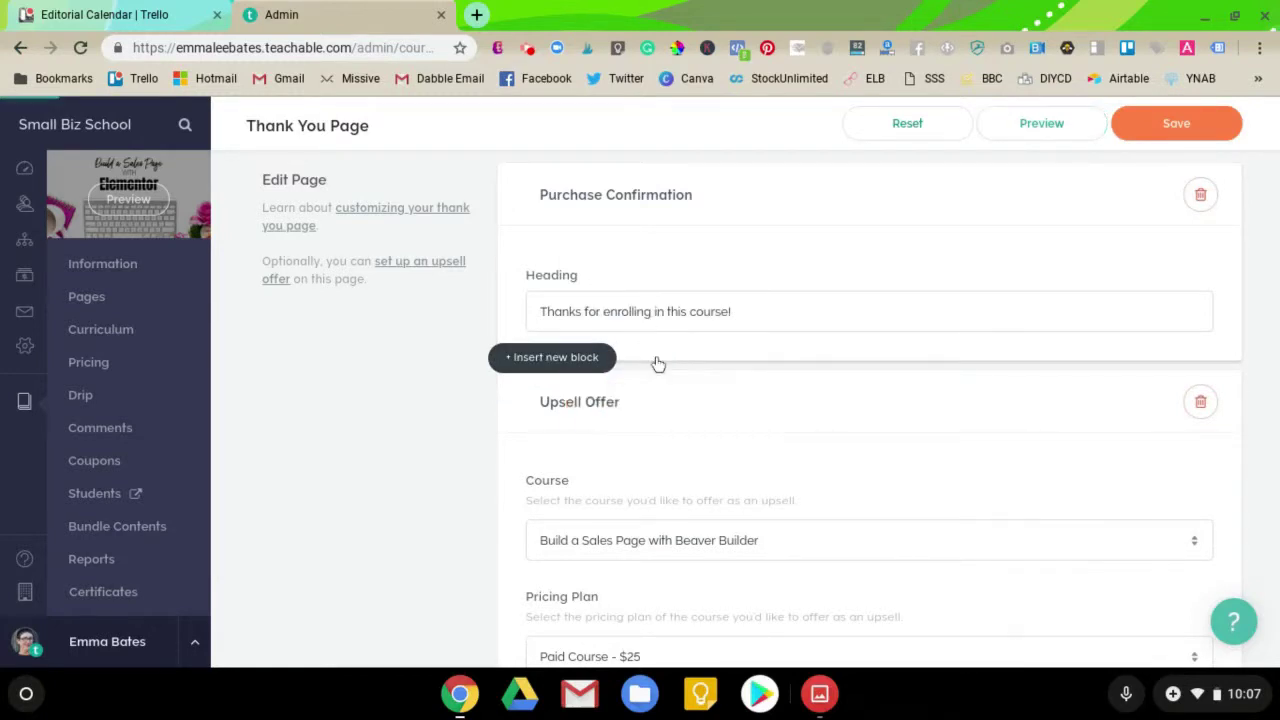
pyautogui.click(1210, 408)
pyautogui.click(666, 443)
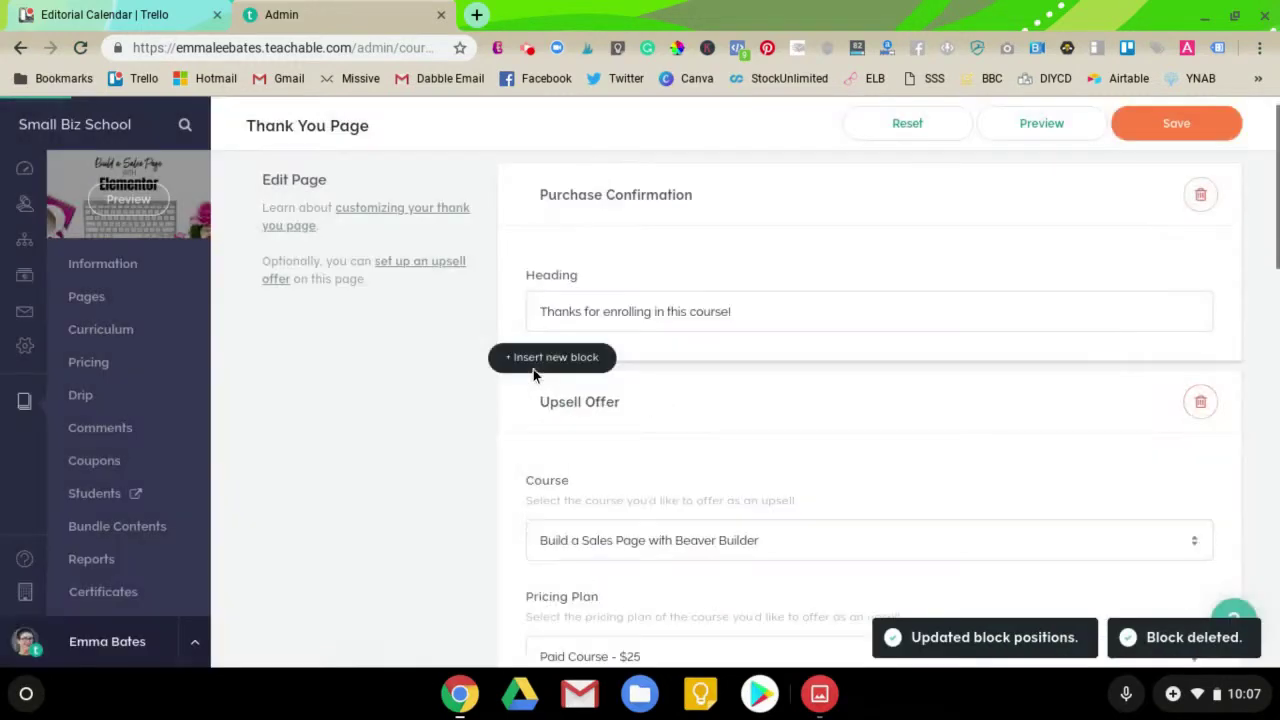
# - Insert a Rich Text block above the Upsell Offer and add the Thrive Architect course image to it
pyautogui.click(533, 366)
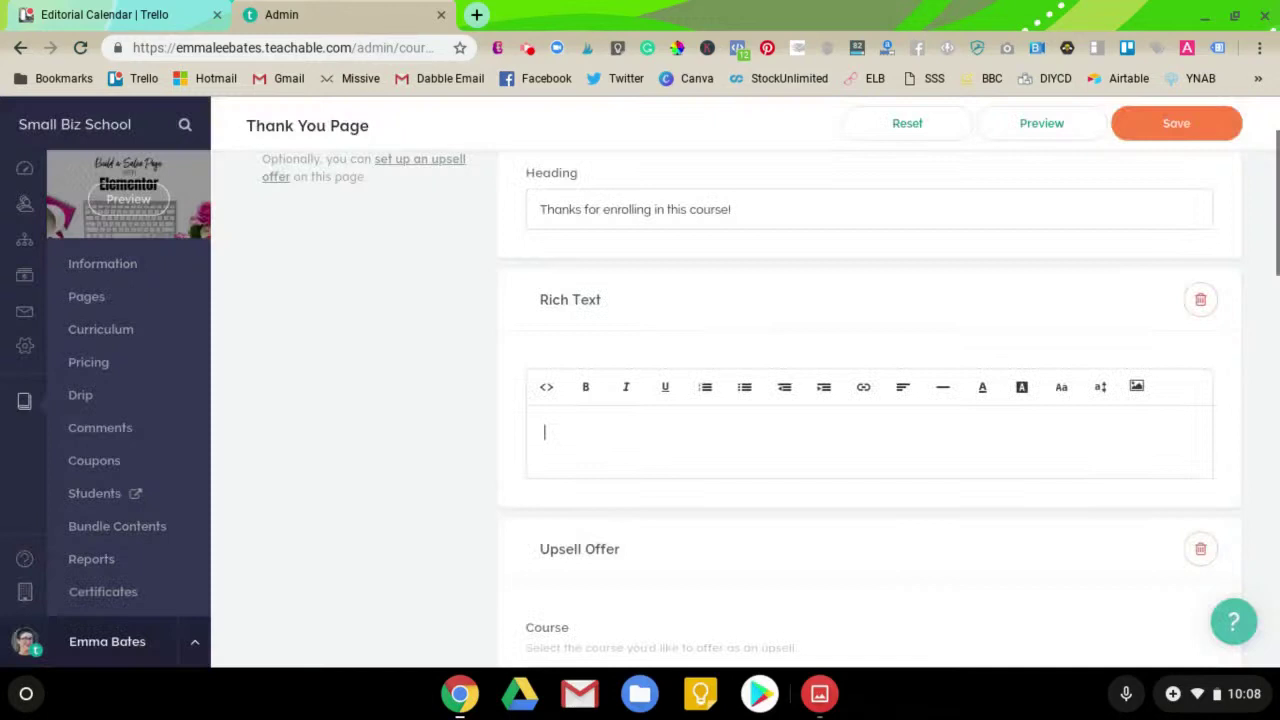
pyautogui.scroll(-1, 479, 424)
pyautogui.scroll(-1, 479, 417)
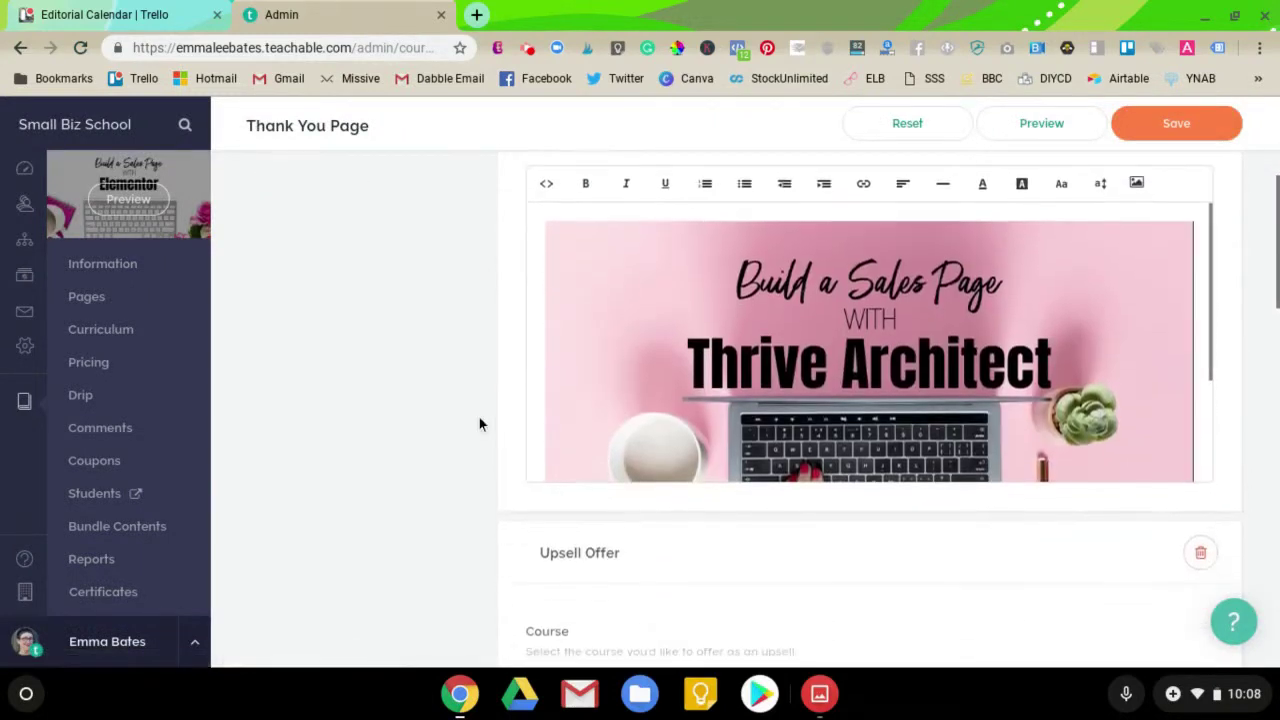
pyautogui.scroll(-2, 918, 368)
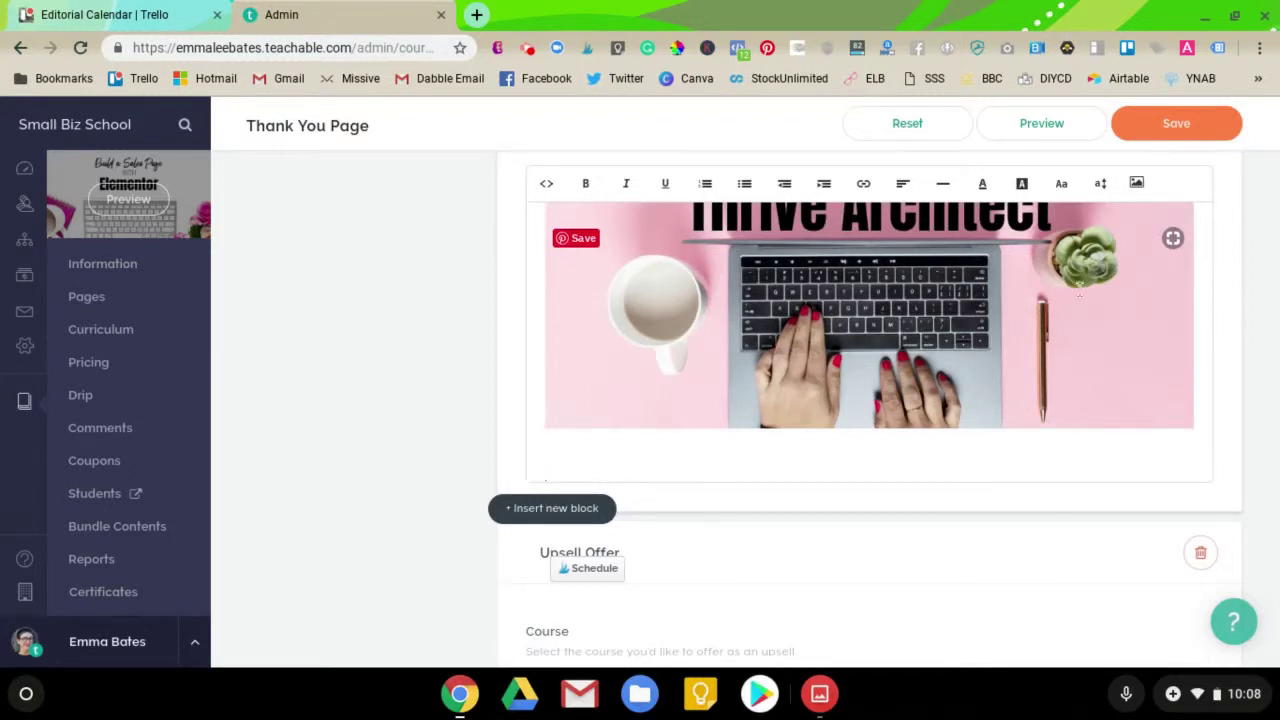
pyautogui.scroll(-1, 1079, 288)
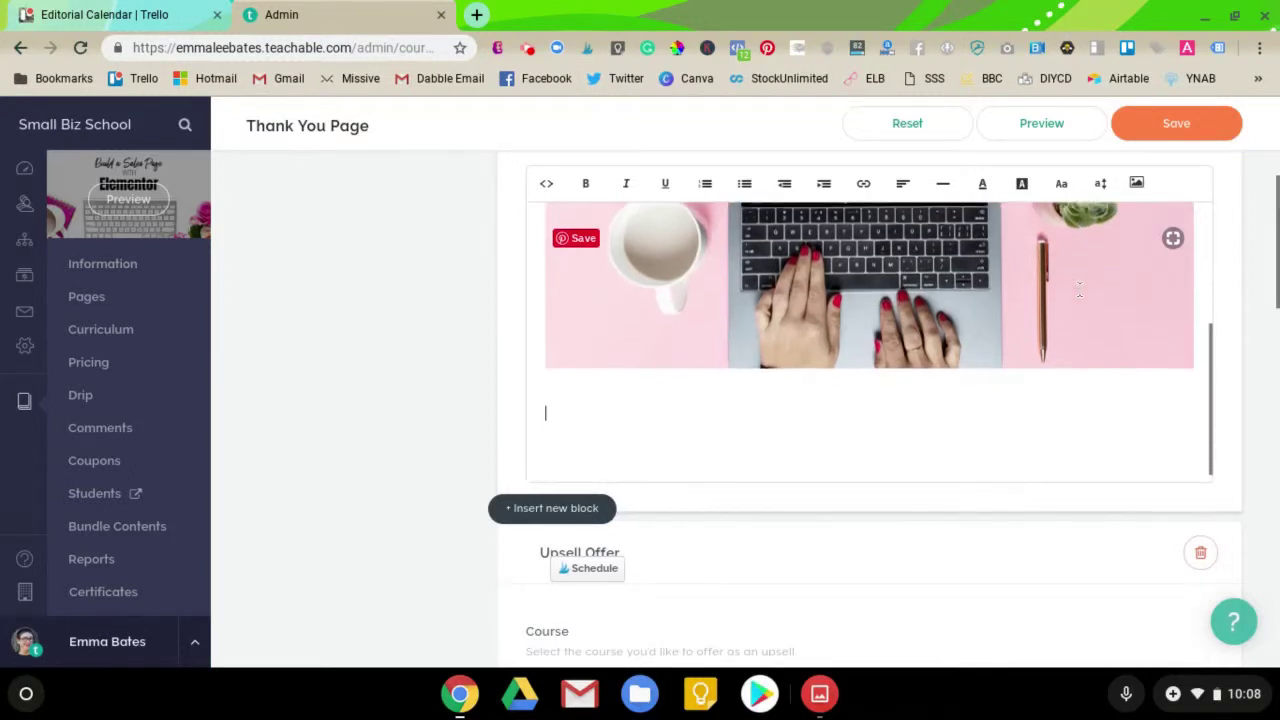
# - Below the image, add the centered 30px heading "Join a second course for half price!" and a sentence about the limited time offer
pyautogui.click(903, 184)
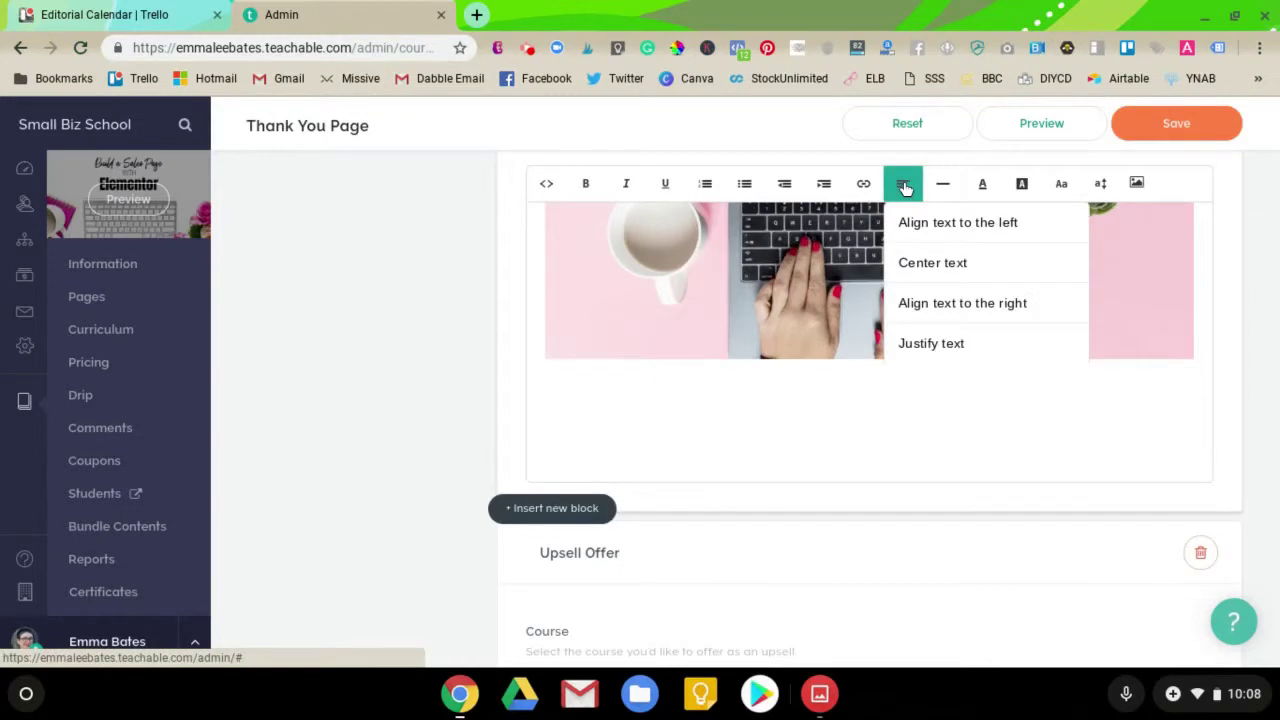
pyautogui.click(923, 262)
pyautogui.click(1100, 186)
pyautogui.scroll(-2, 1000, 363)
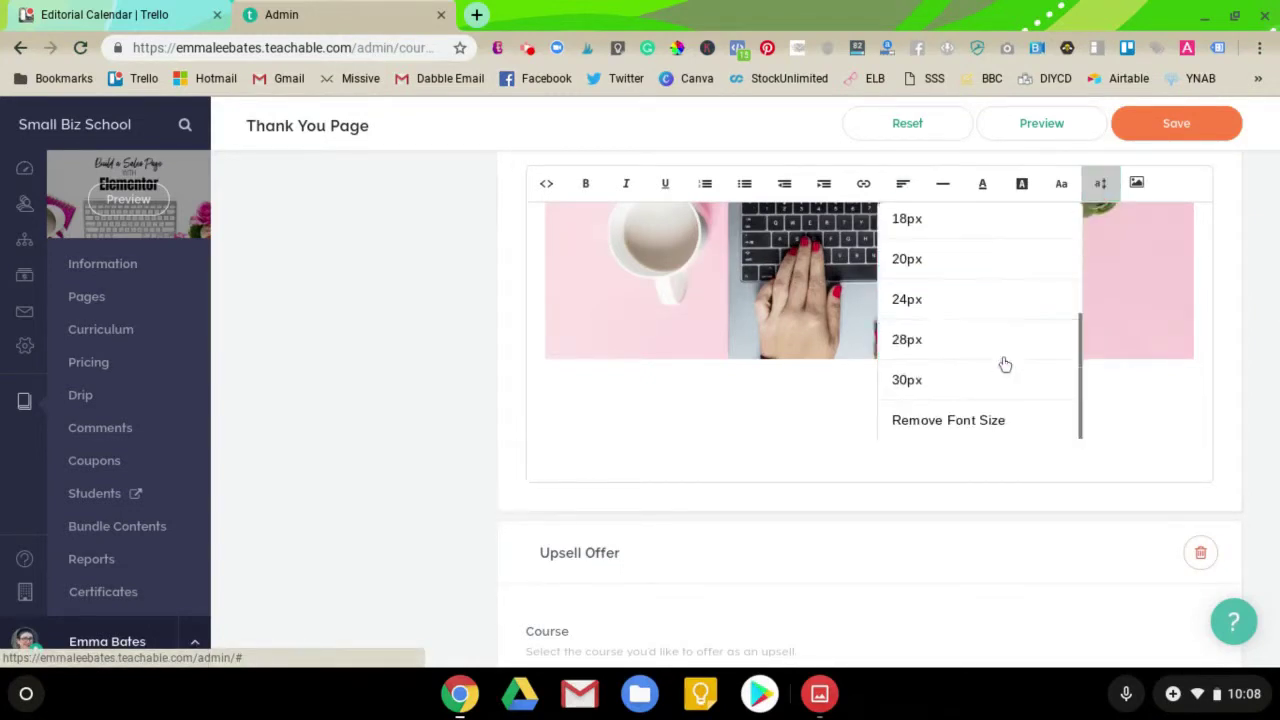
pyautogui.click(985, 386)
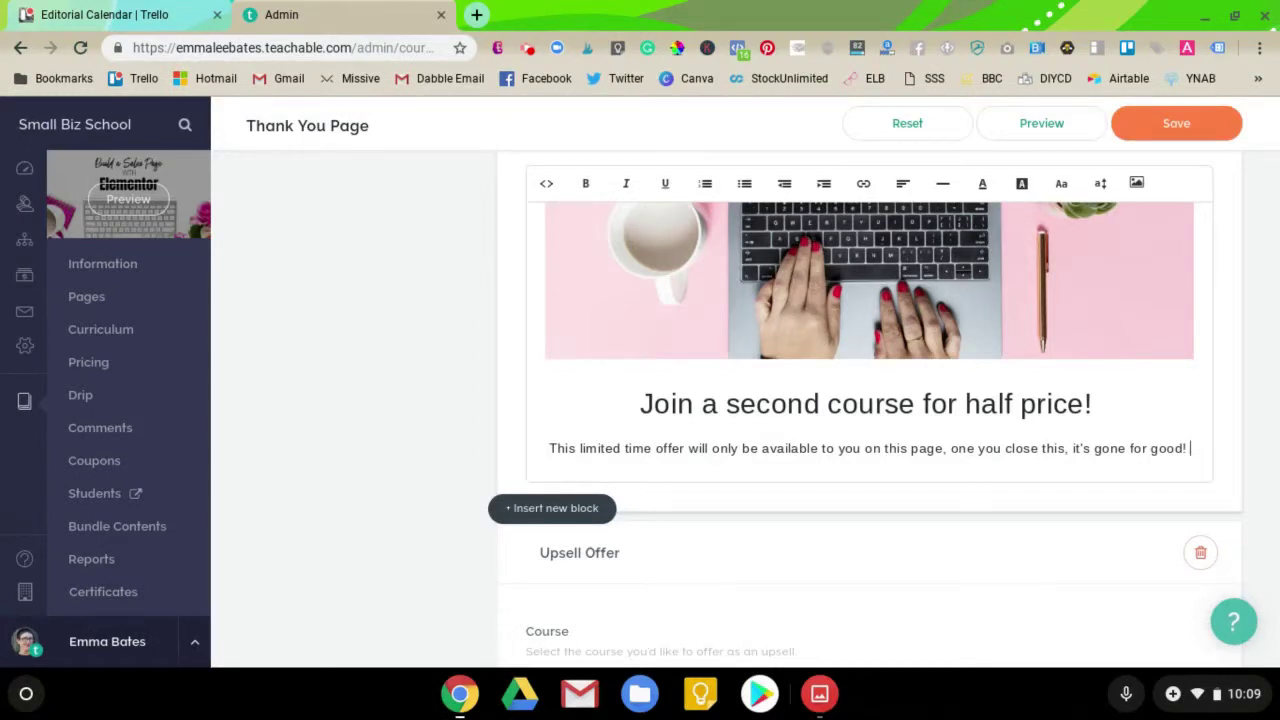
# - Add the lines "Build a Sales Page with Beaver Builder" and "Normally $25 but you get 50% off!" beneath the limited time sentence
pyautogui.scroll(-1, 869, 471)
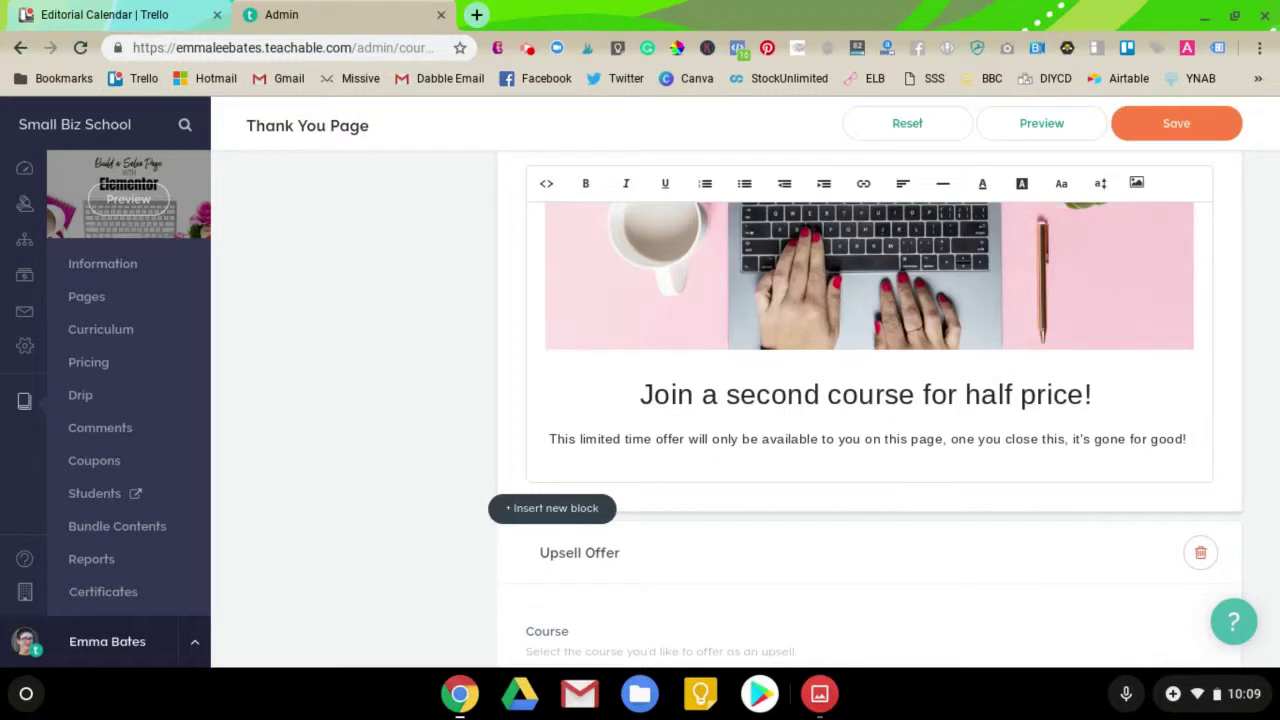
pyautogui.write('Build a Sales Page ')
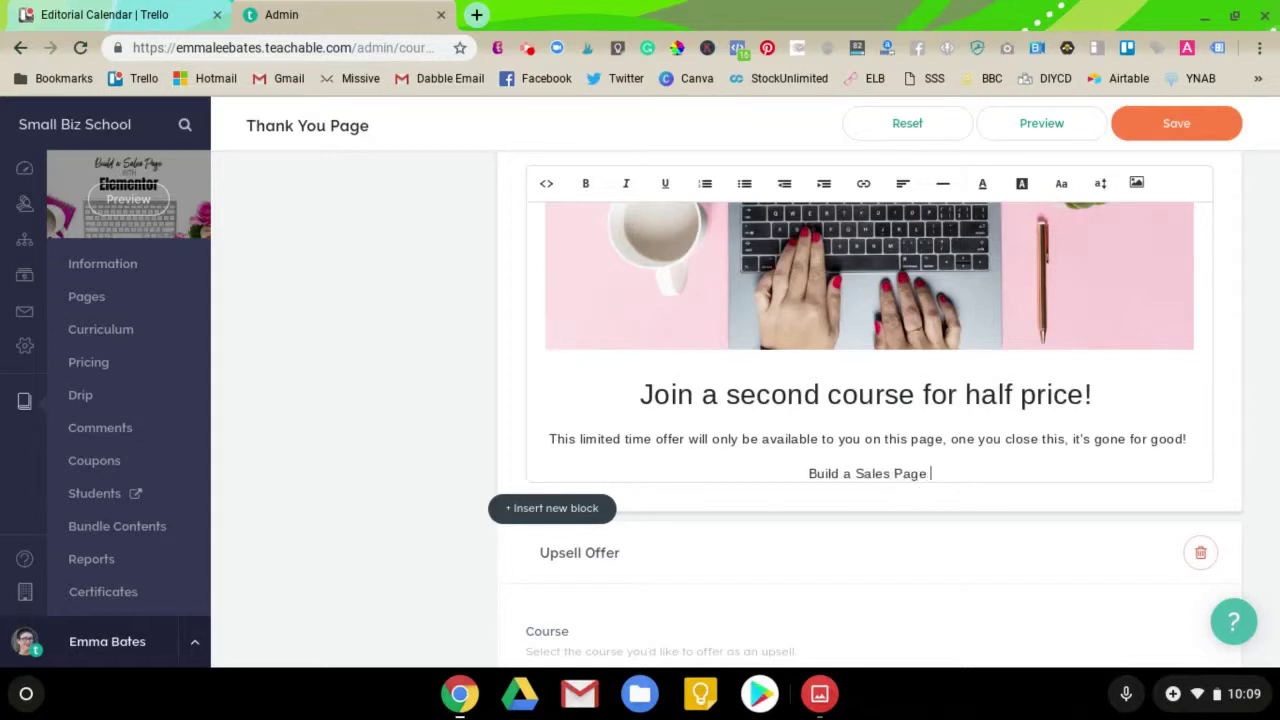
pyautogui.write('with Beav')
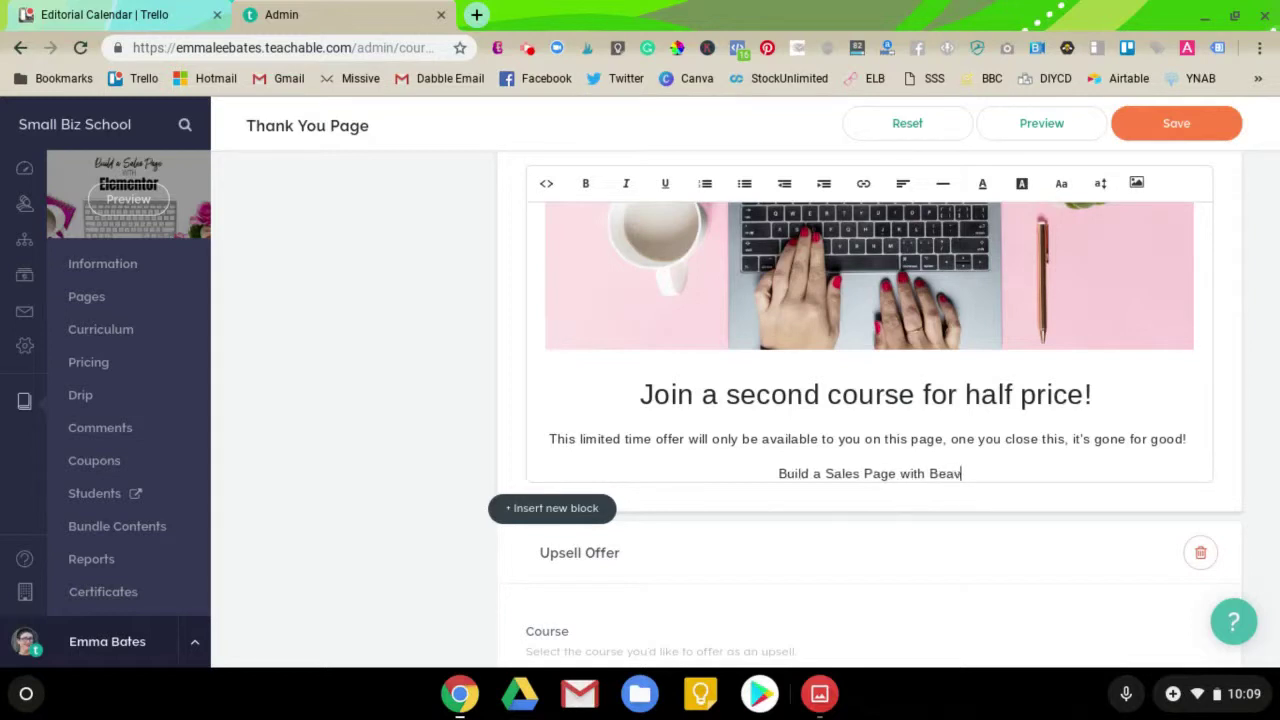
pyautogui.write('er Builder')
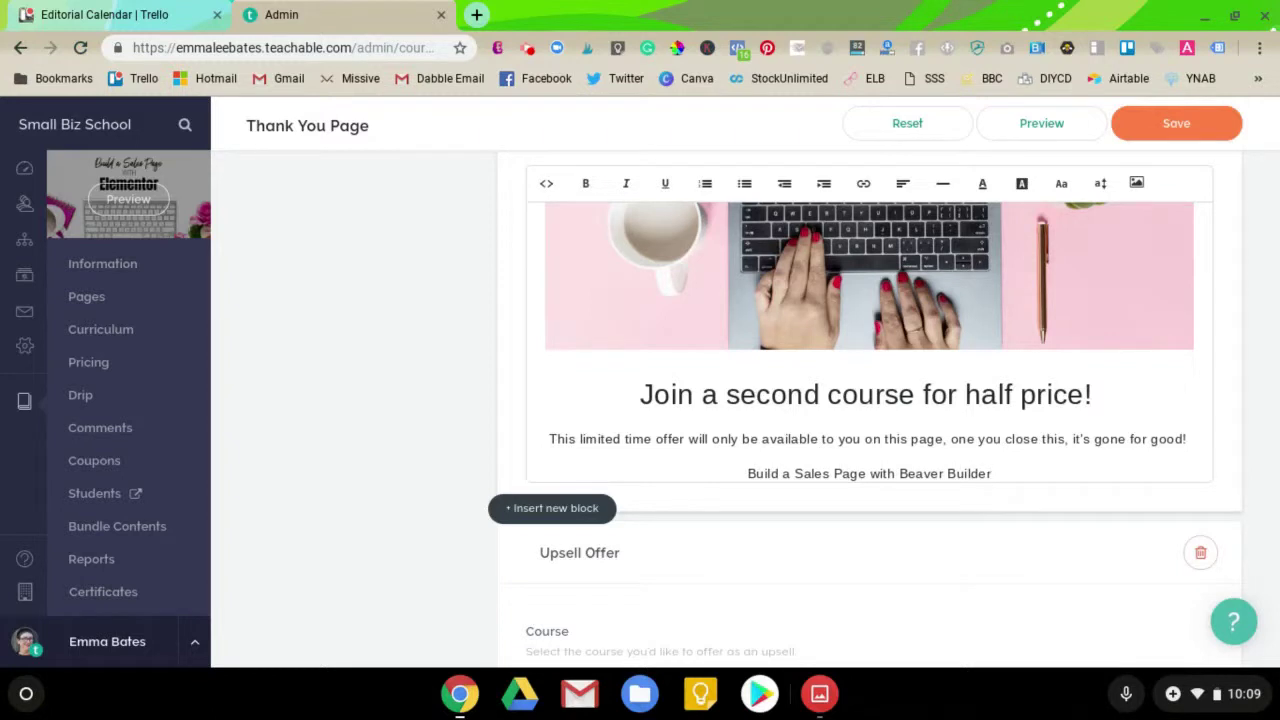
pyautogui.press('Return')
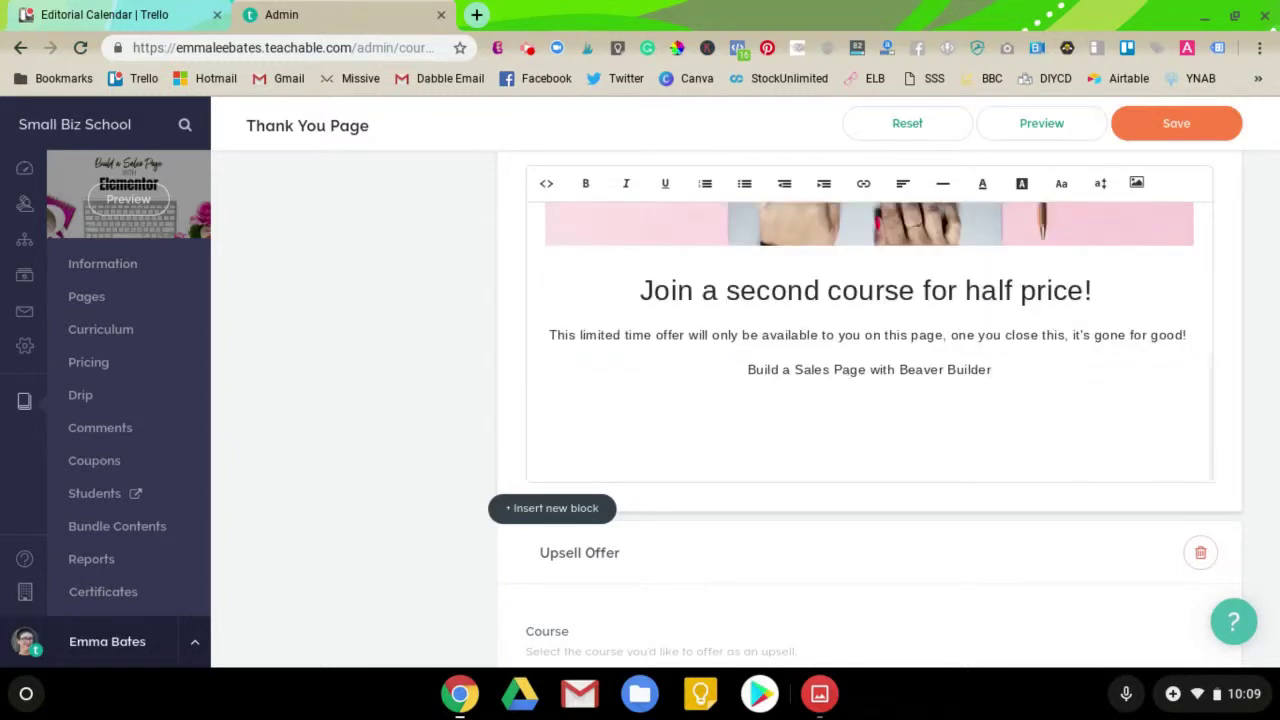
pyautogui.write('Normally $2')
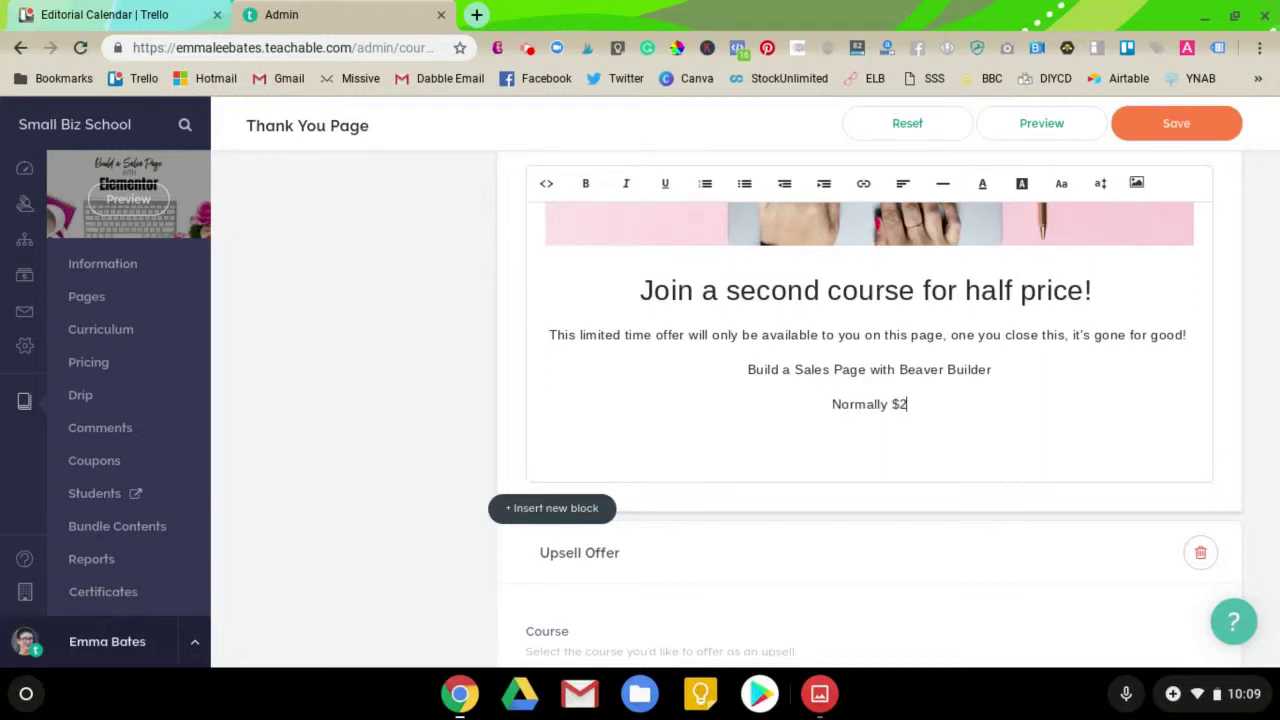
pyautogui.write('5 but you get')
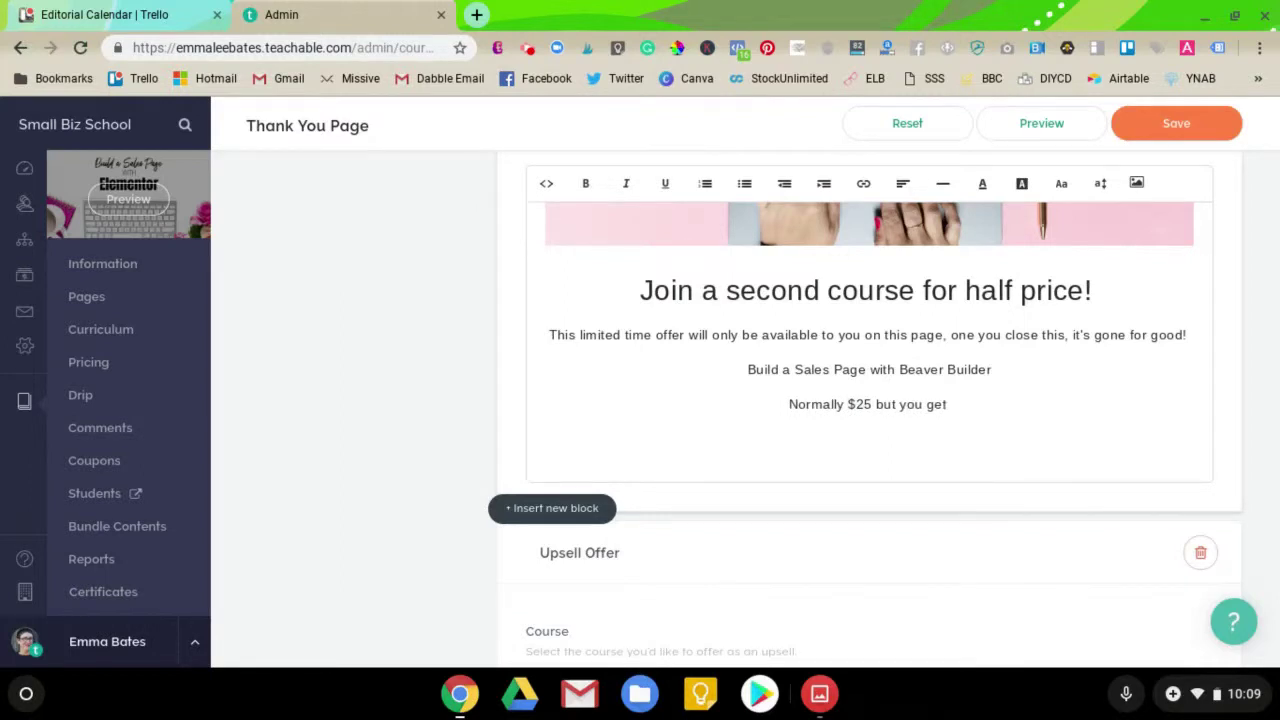
pyautogui.write(' 50% off!')
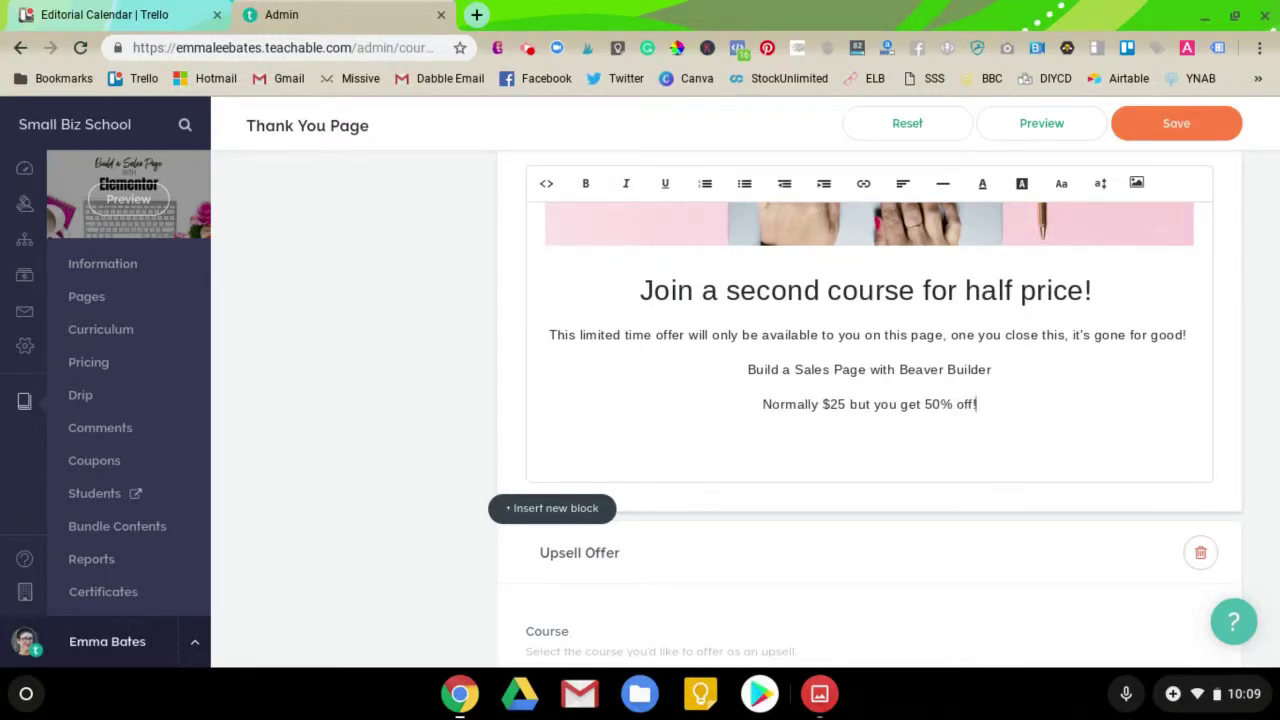
# - Enlarge the text of the limited time sentence and the two course lines beneath the heading
pyautogui.moveTo(989, 404); pyautogui.dragTo(550, 341)
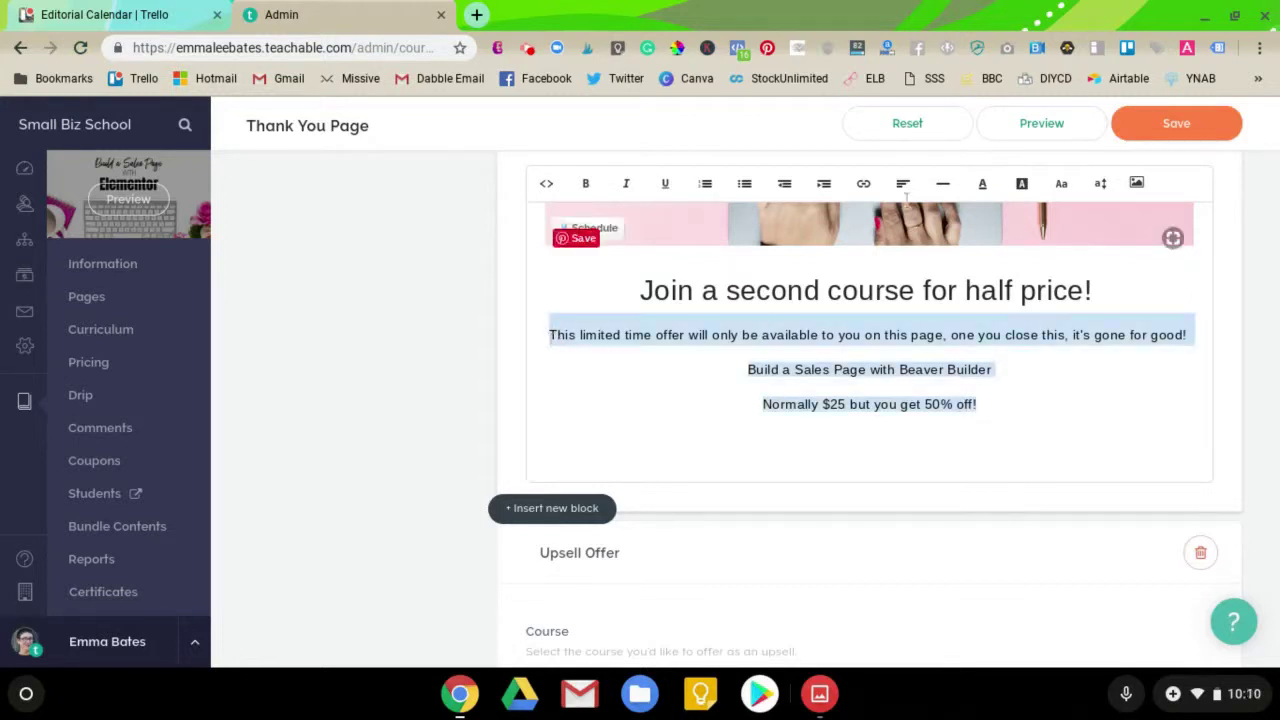
pyautogui.click(1100, 183)
pyautogui.scroll(-2, 996, 331)
pyautogui.click(991, 323)
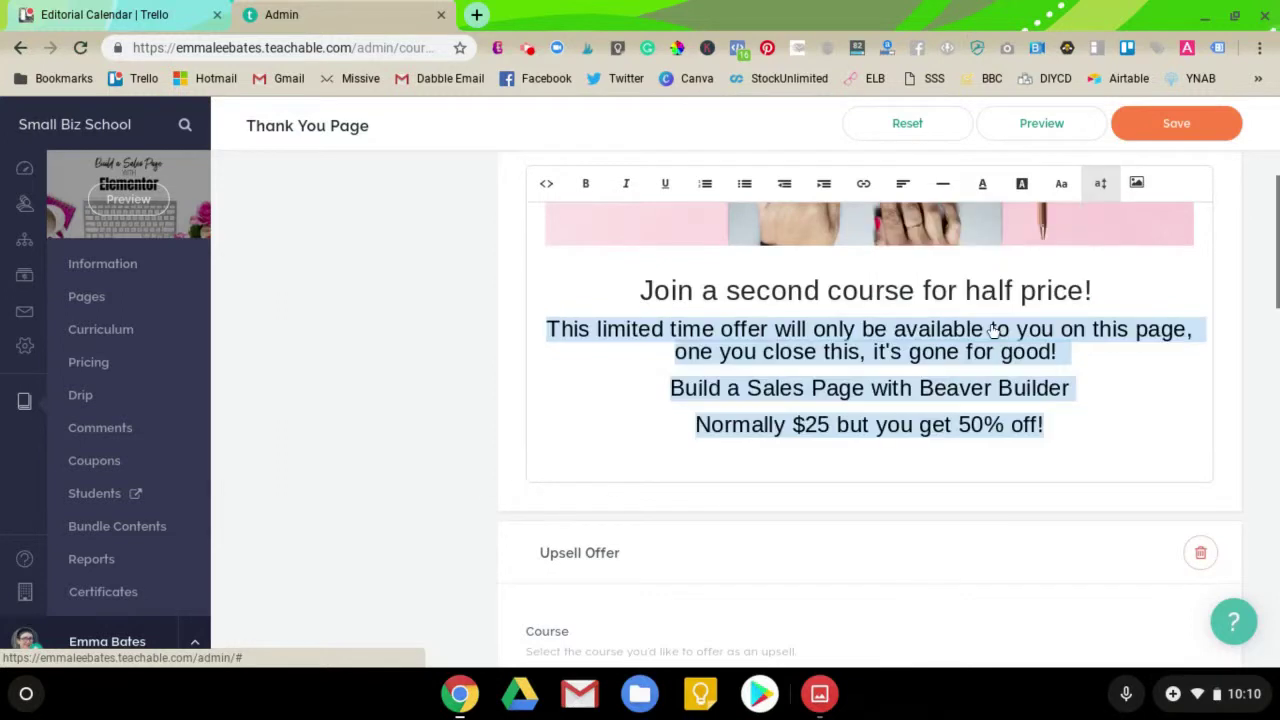
pyautogui.click(1129, 362)
# - Save the Thank You page, review the upsell text and Join Now! button in the preview, and return to the editor
pyautogui.click(1136, 120)
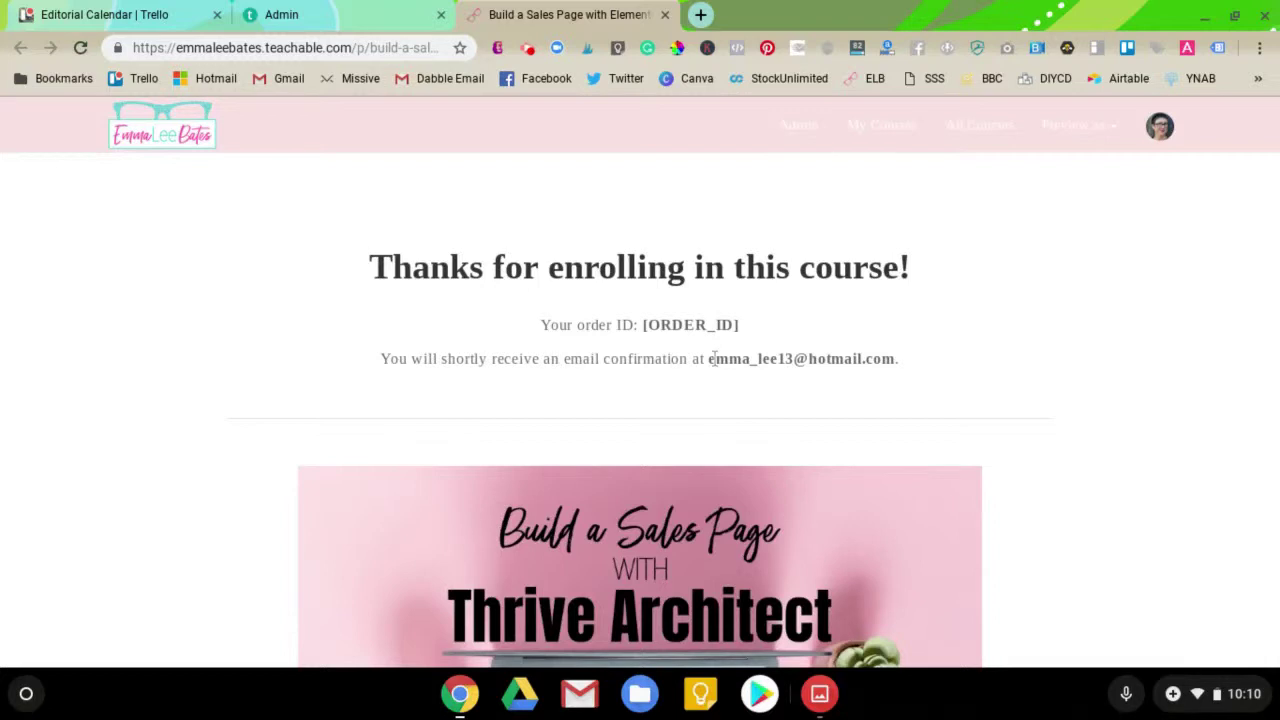
pyautogui.scroll(-5, 1044, 343)
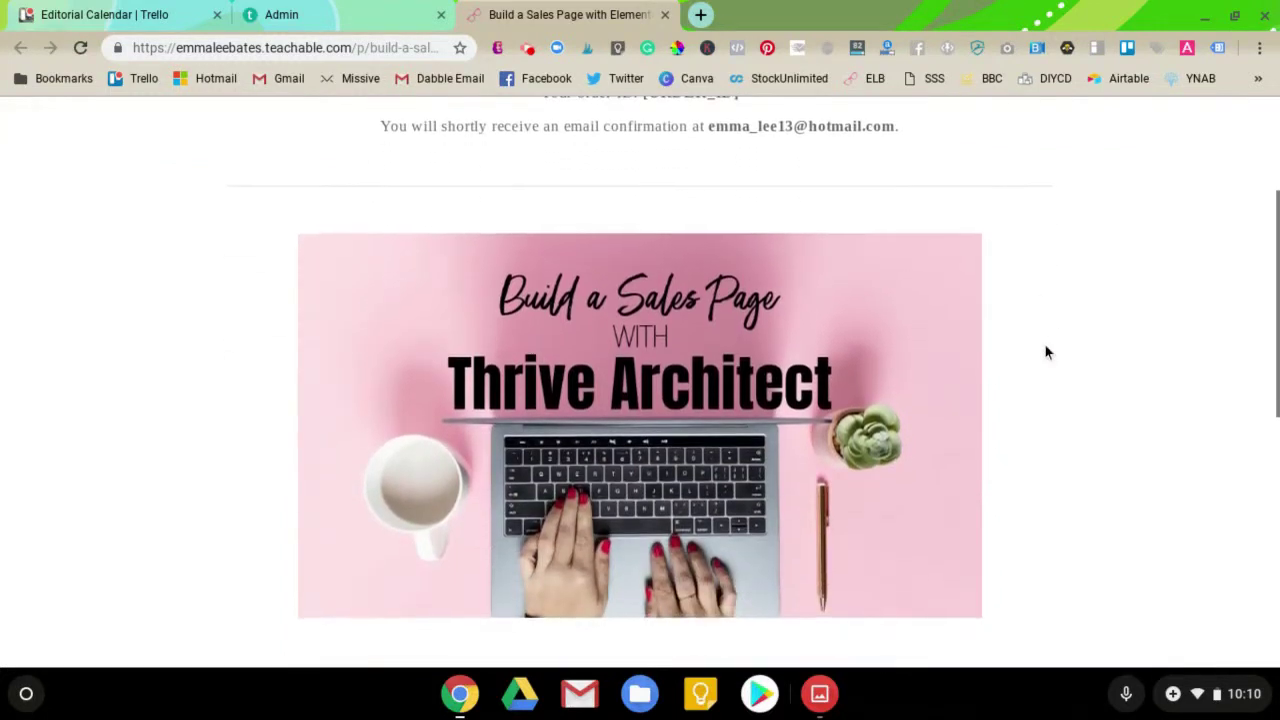
pyautogui.moveTo(683, 508)
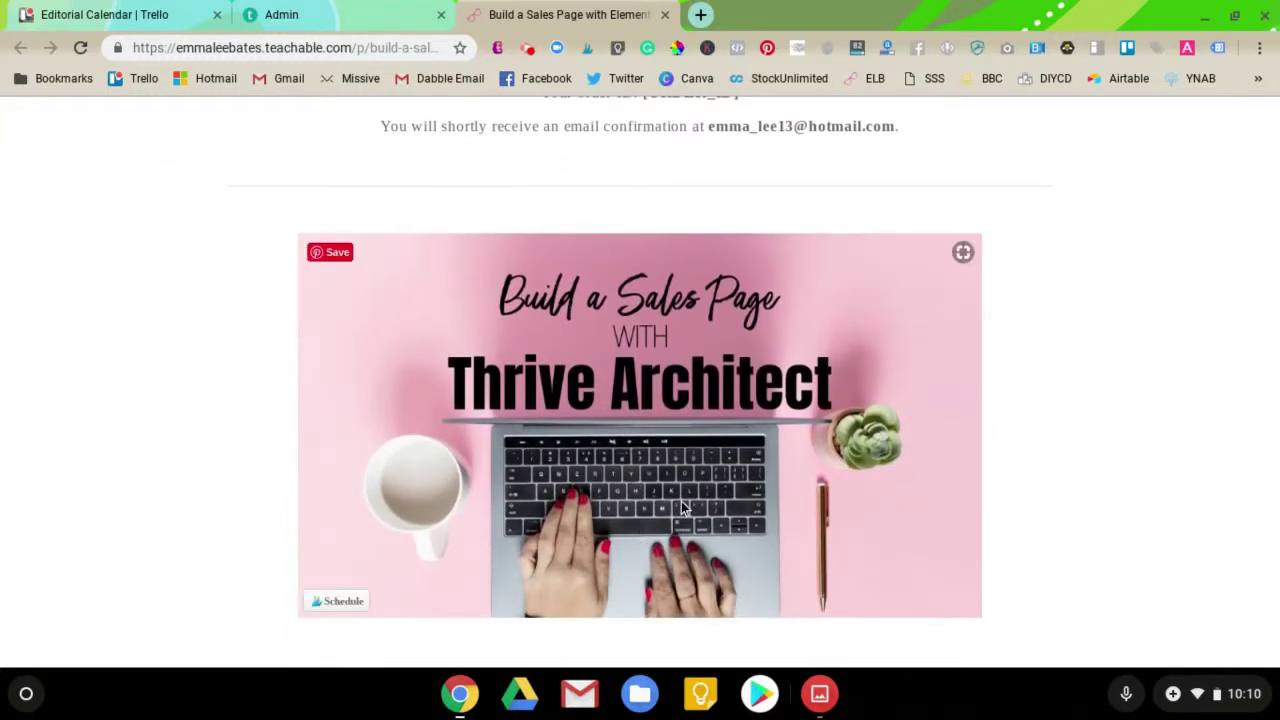
pyautogui.scroll(-6, 683, 508)
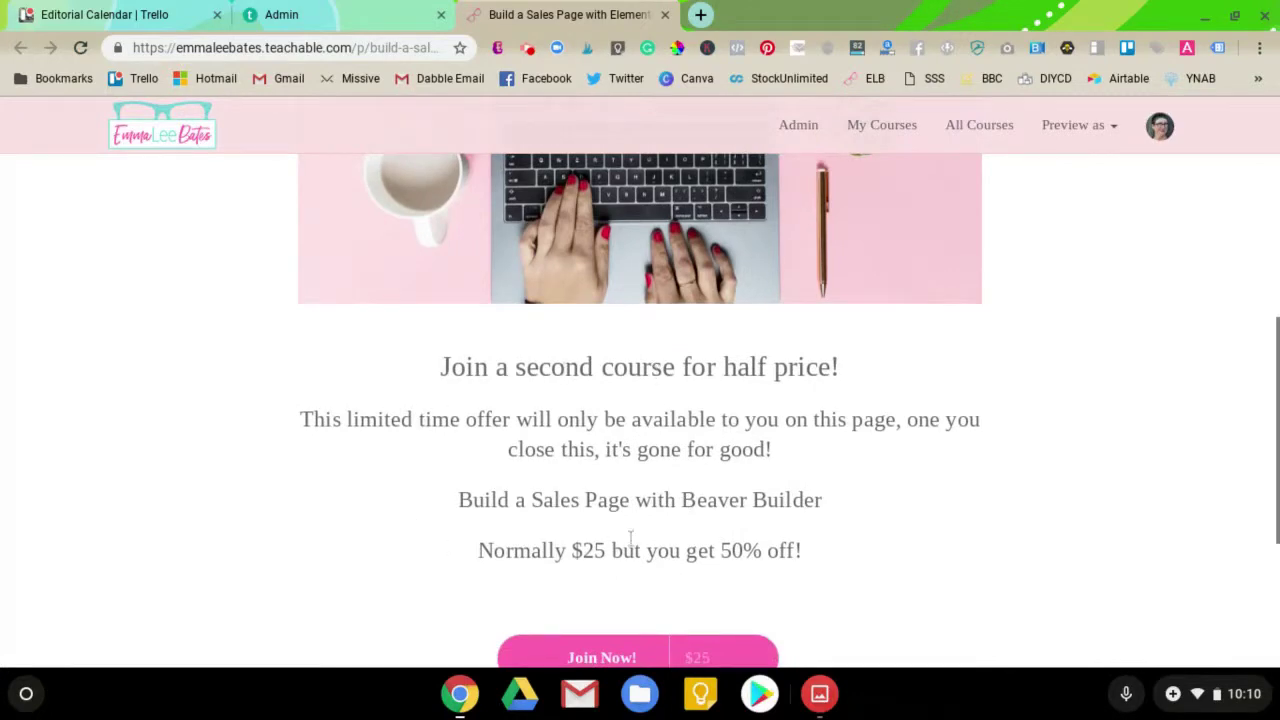
pyautogui.scroll(-3, 630, 540)
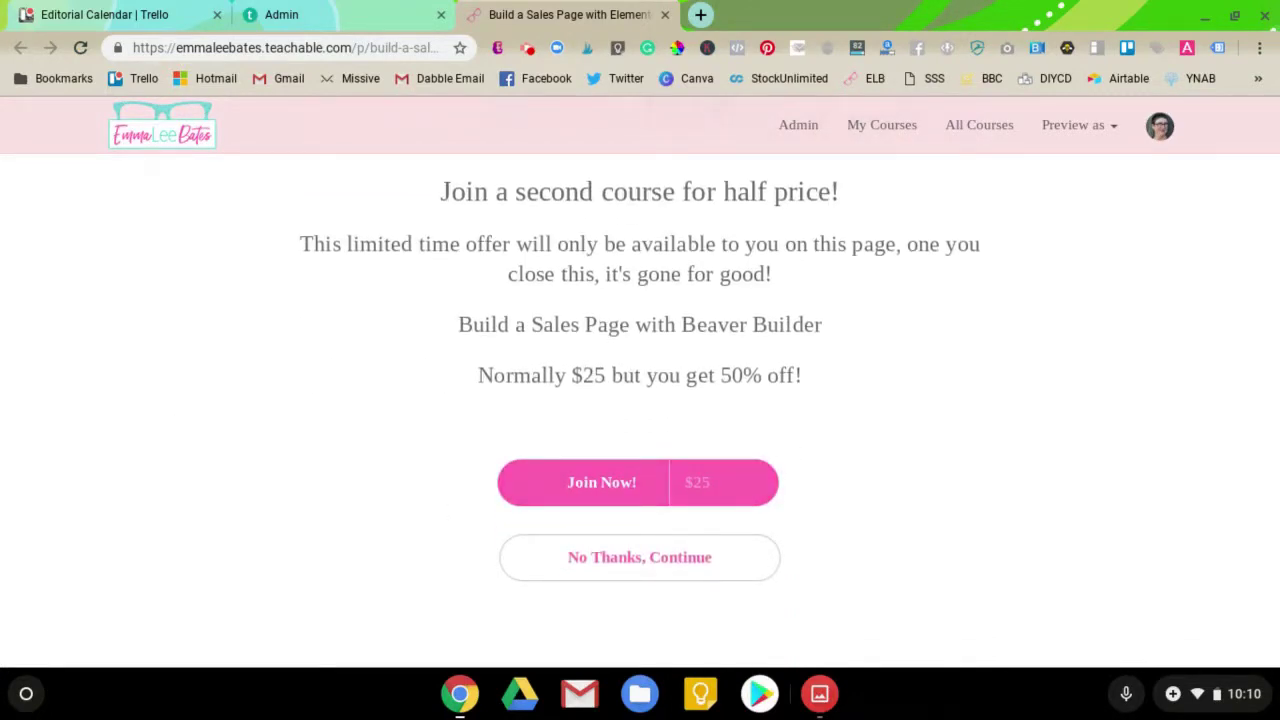
pyautogui.click(729, 490)
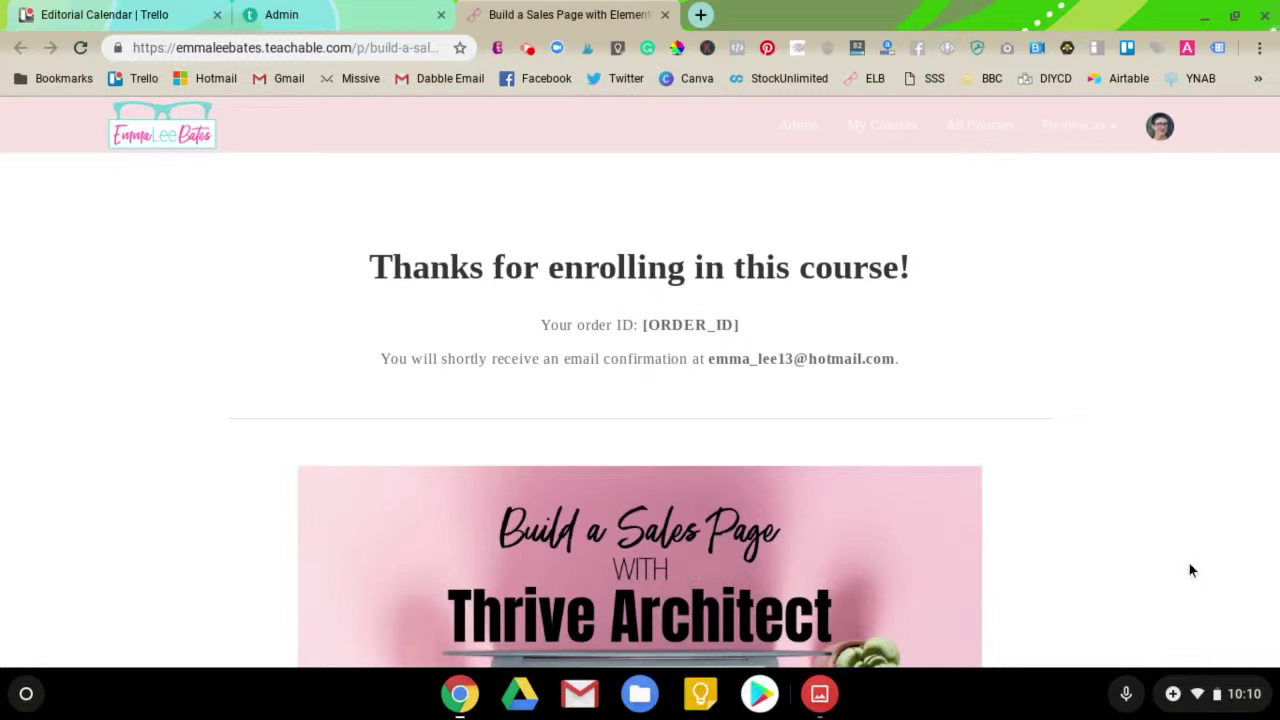
pyautogui.scroll(-5, 1063, 514)
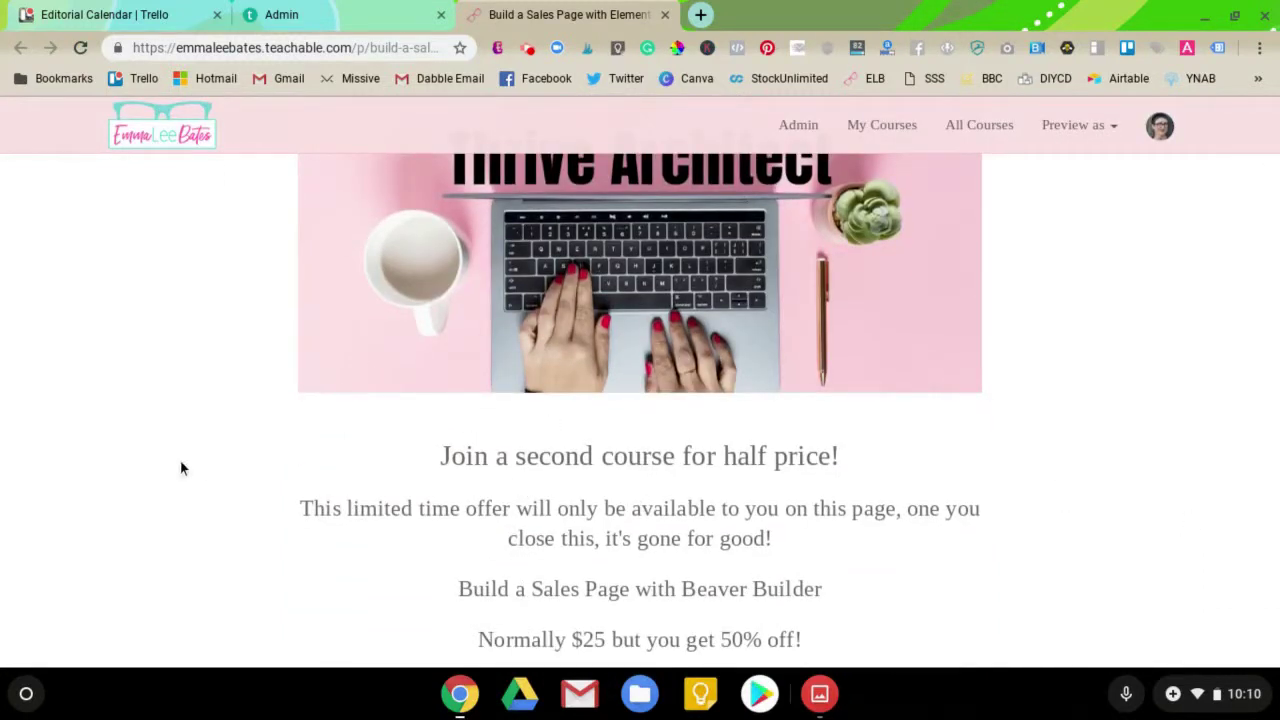
pyautogui.click(665, 16)
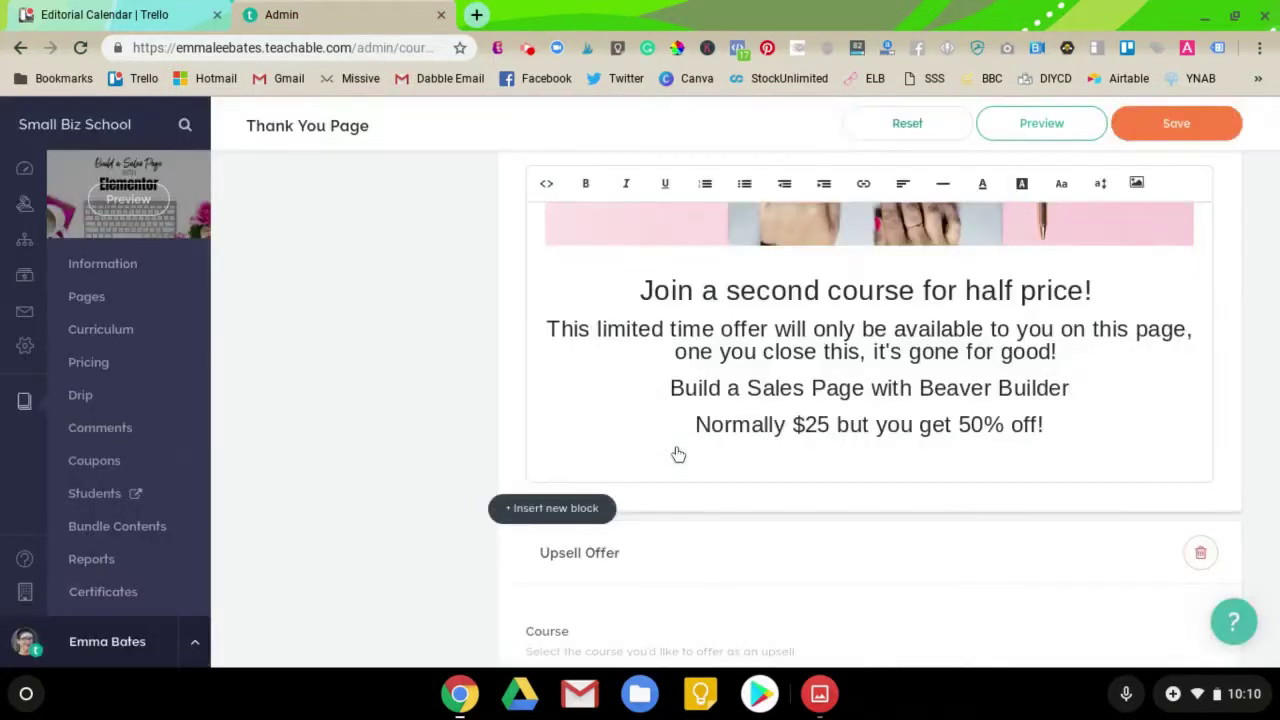
# - Move the heading "Join a second course for half price!" from below the course image to a new line above it
pyautogui.moveTo(640, 289); pyautogui.dragTo(1121, 287)
pyautogui.hotkey('ctrl', 'c')
pyautogui.press('BackSpace')
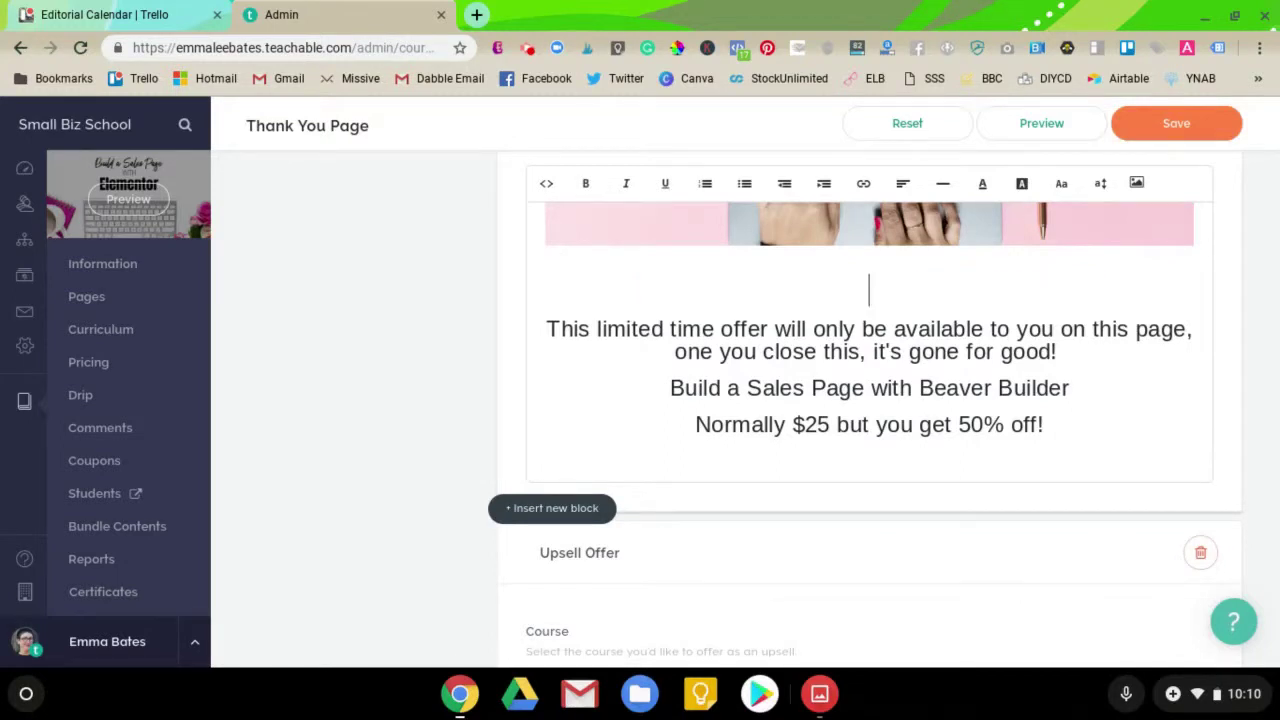
pyautogui.scroll(5, 1122, 271)
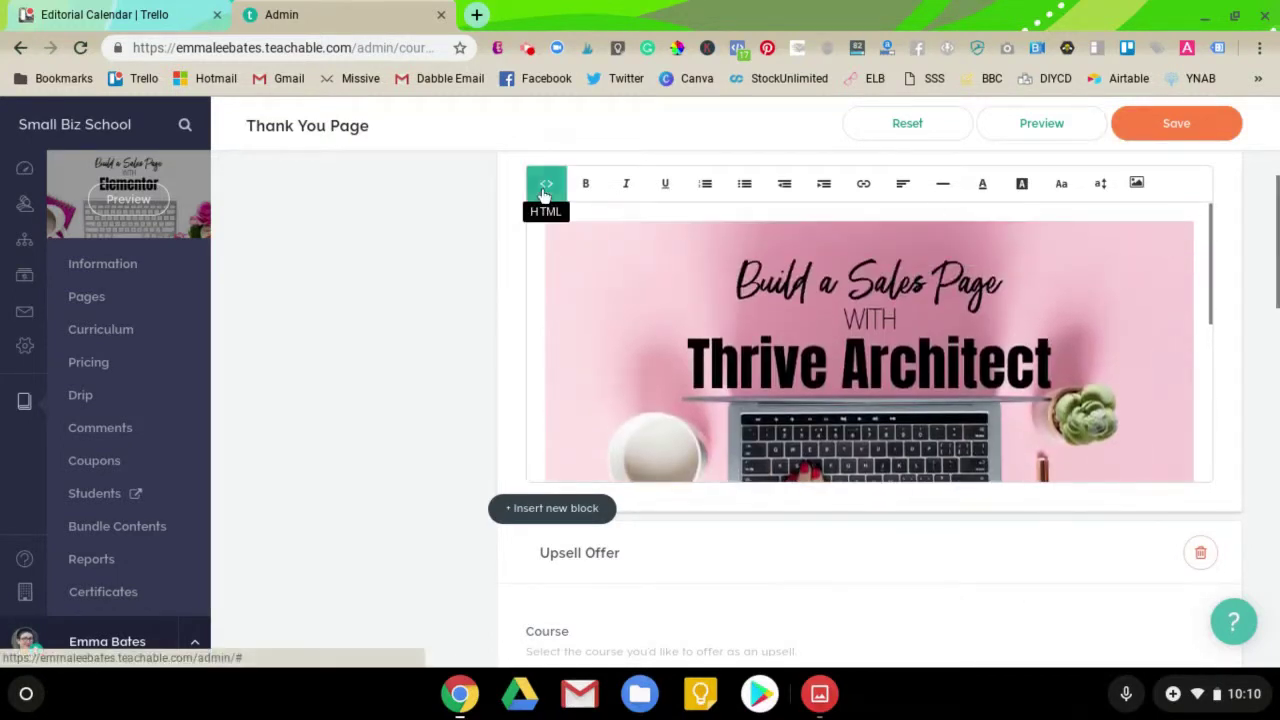
pyautogui.press('Return')
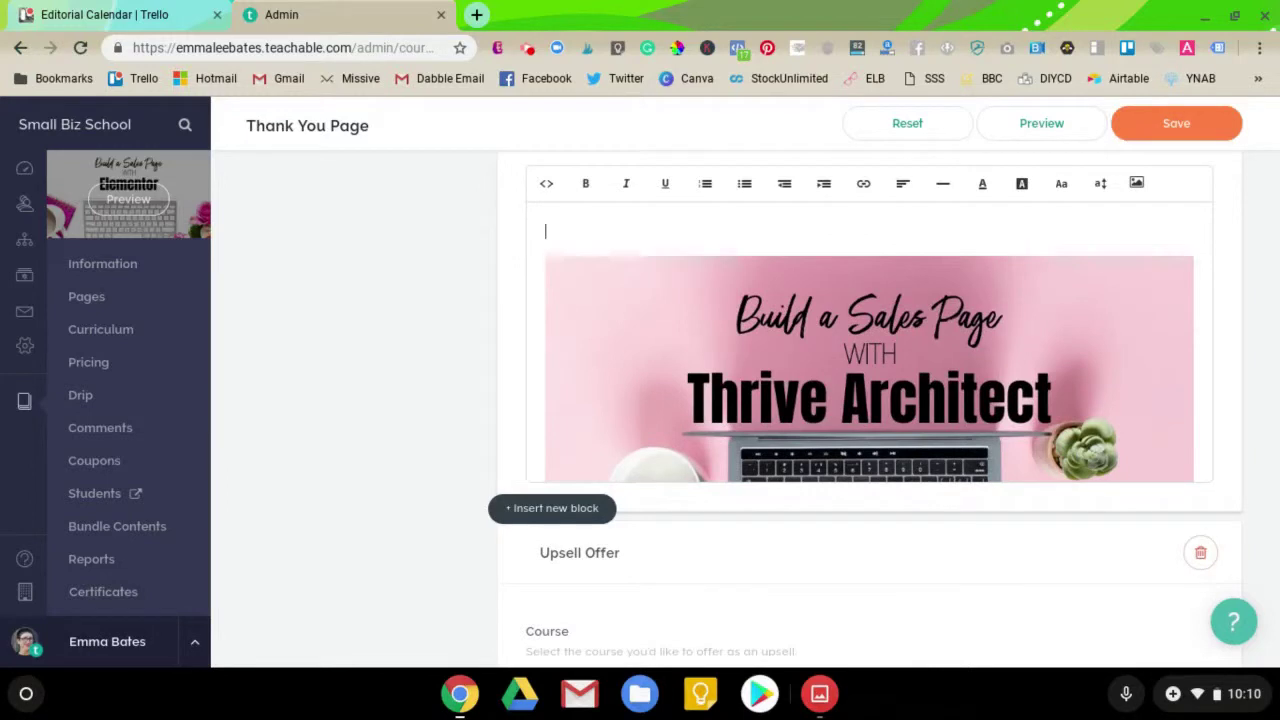
pyautogui.hotkey('ctrl', 'v')
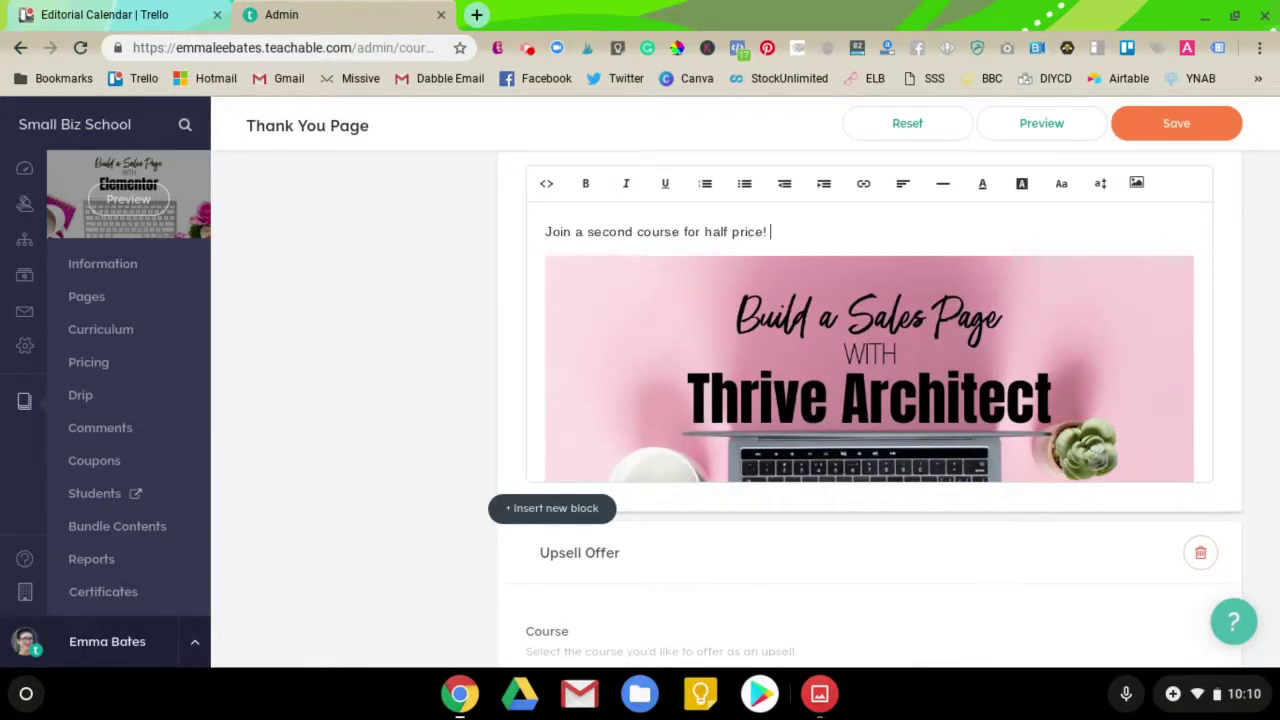
# - Center the heading above the image and set its font size to 30px
pyautogui.tripleClick(609, 231)
pyautogui.click(900, 185)
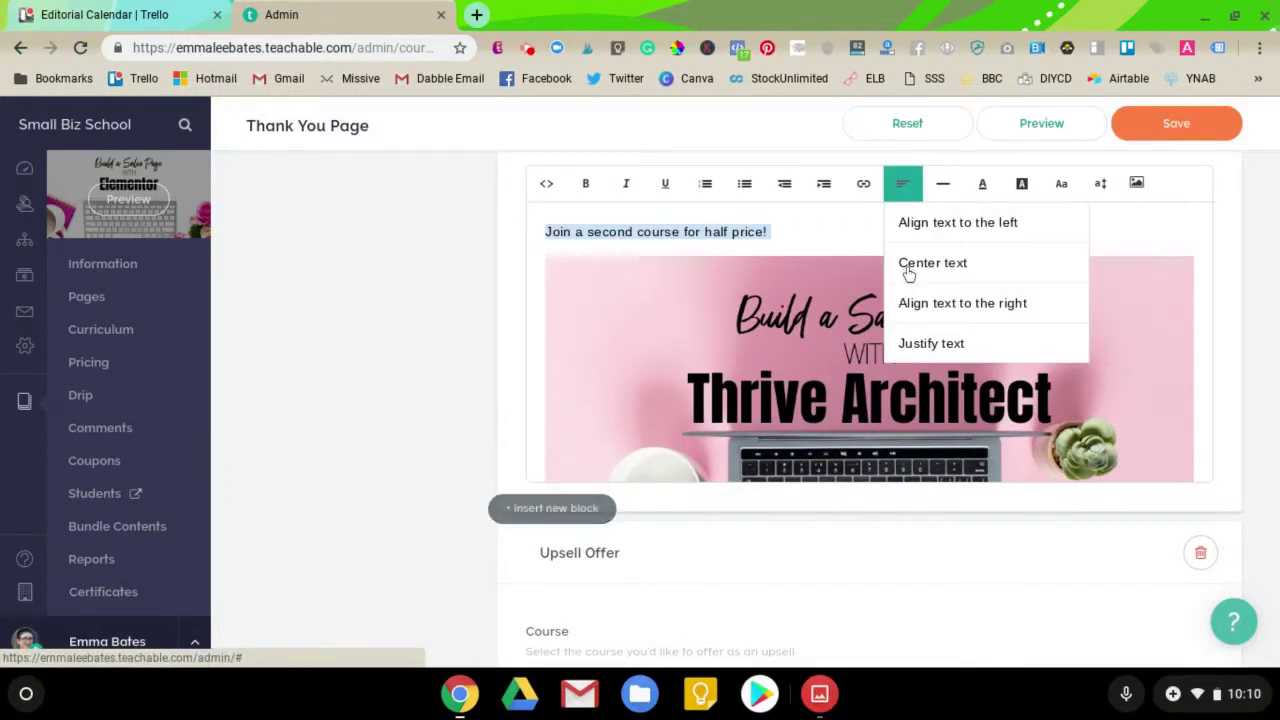
pyautogui.click(909, 266)
pyautogui.click(1100, 183)
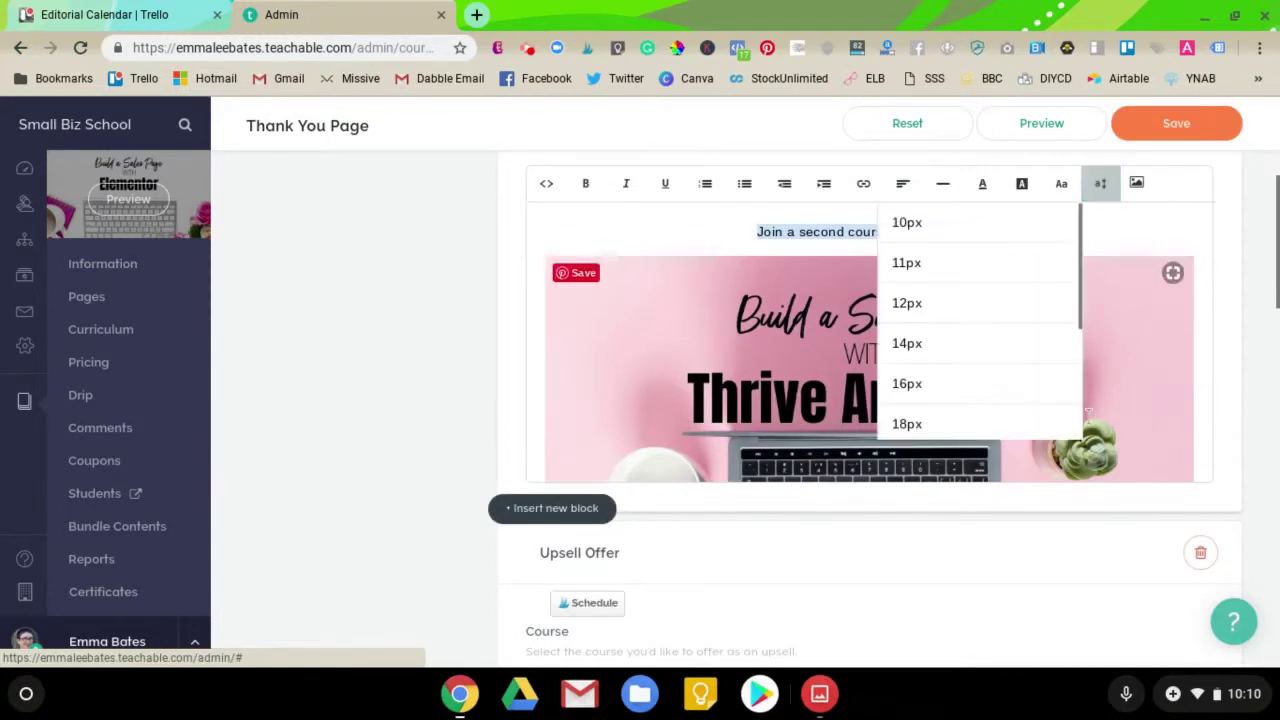
pyautogui.scroll(-2, 1017, 374)
pyautogui.click(982, 380)
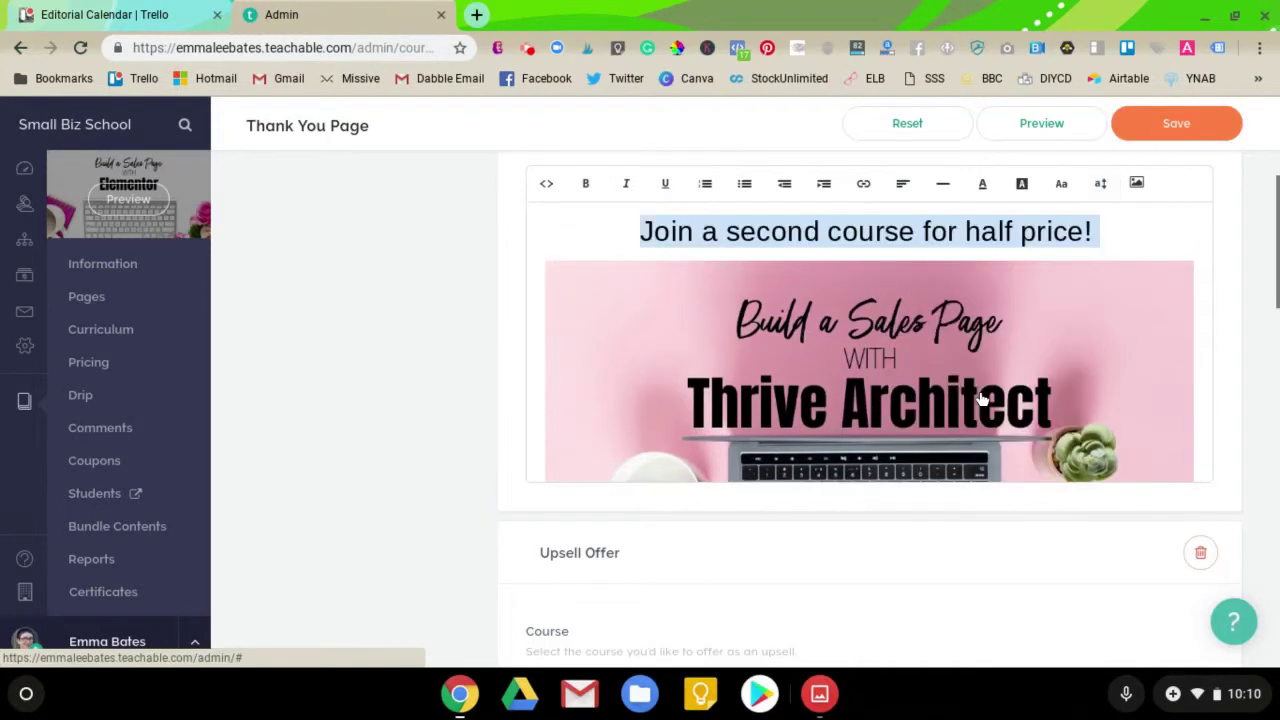
# - Save the Thank You page, check the rearranged offer from heading to footer in the preview, and return to the editor
pyautogui.click(1185, 128)
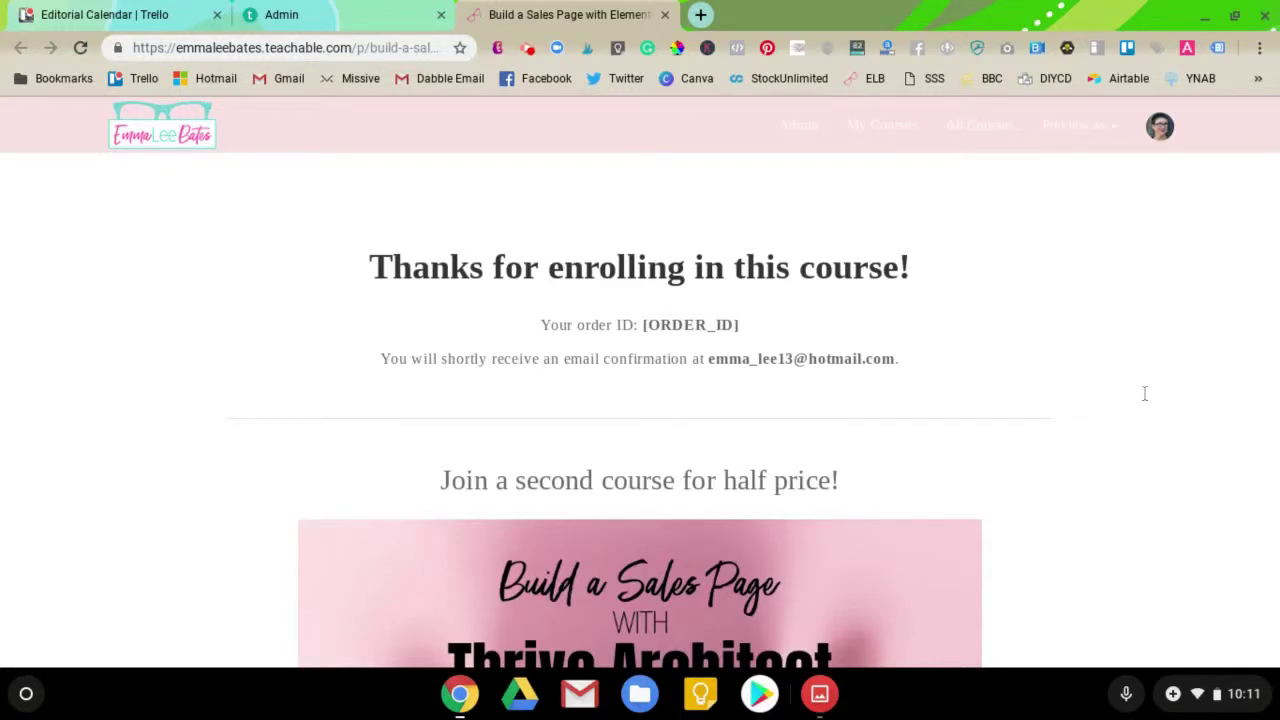
pyautogui.scroll(-2, 1145, 393)
pyautogui.scroll(-2, 1145, 393)
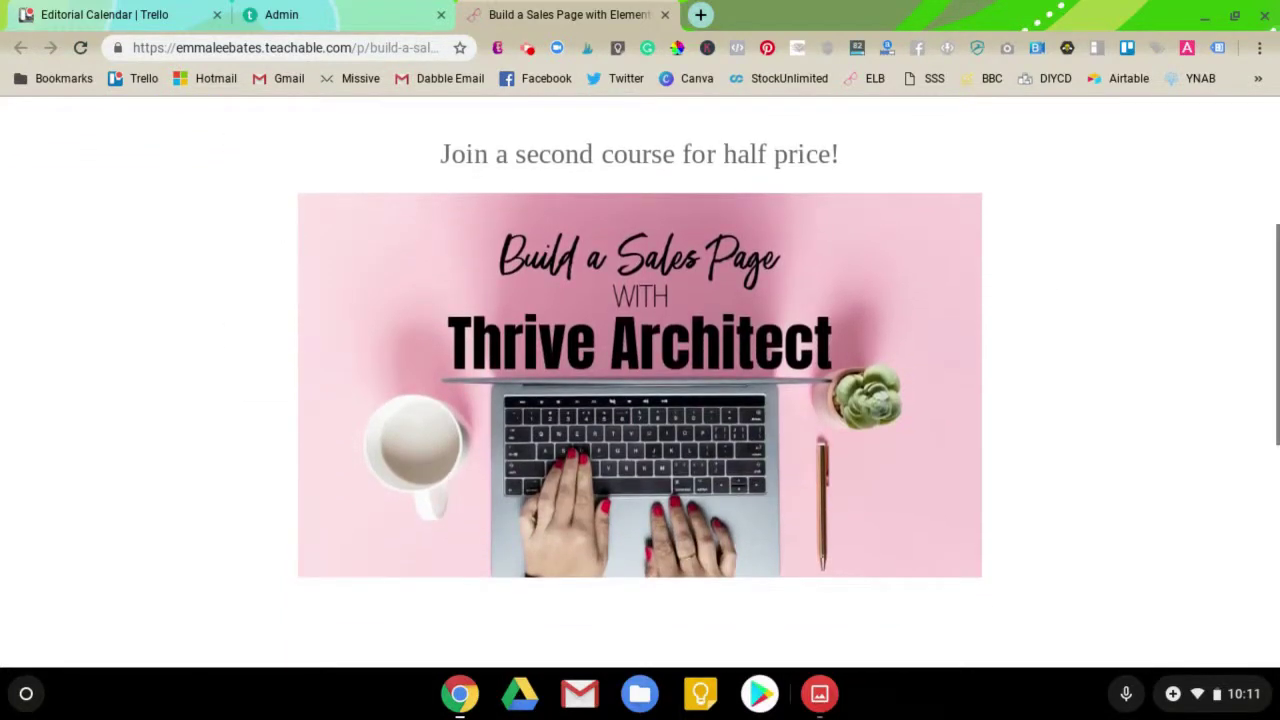
pyautogui.scroll(-3, 640, 380)
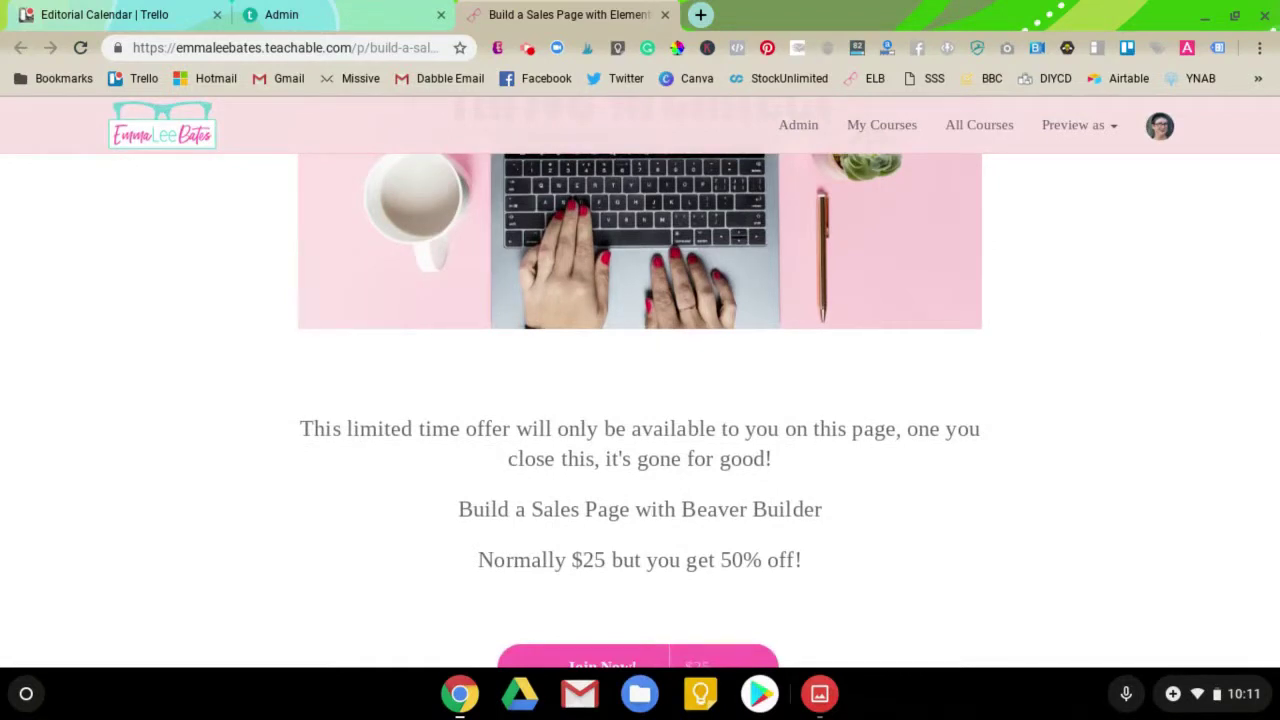
pyautogui.scroll(-3, 640, 400)
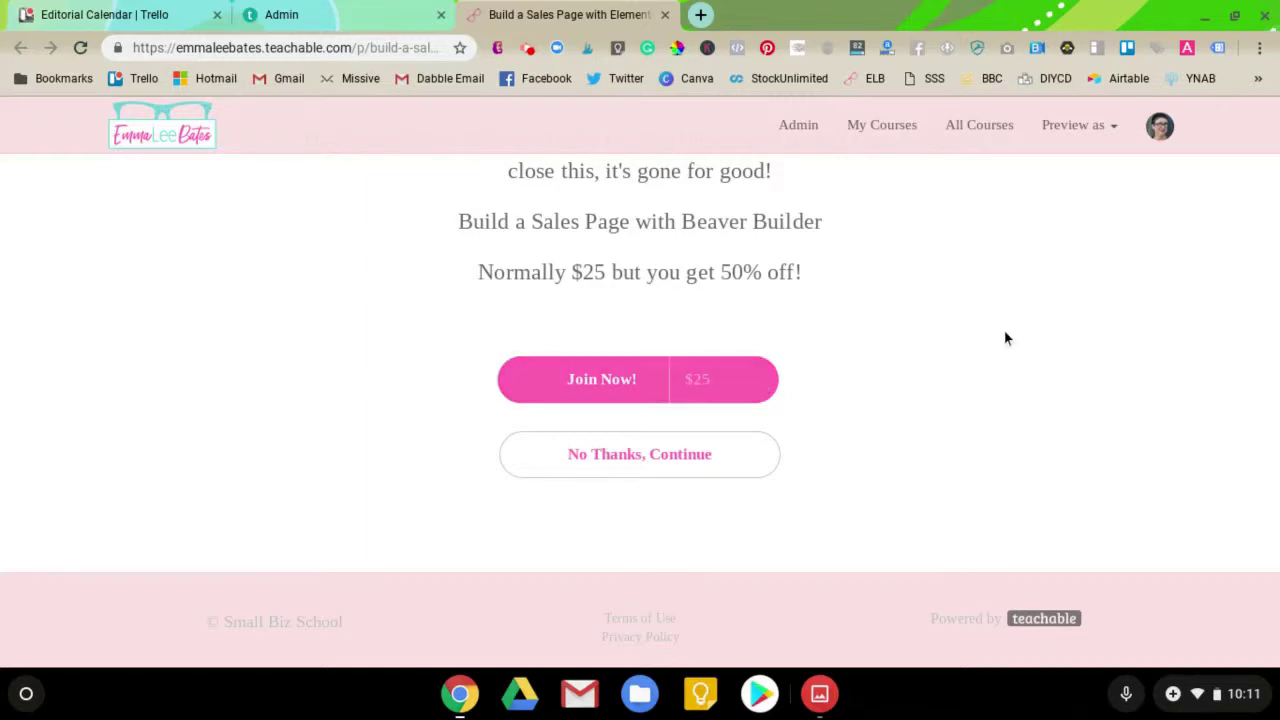
pyautogui.scroll(-1, 1006, 338)
pyautogui.scroll(10, 1006, 338)
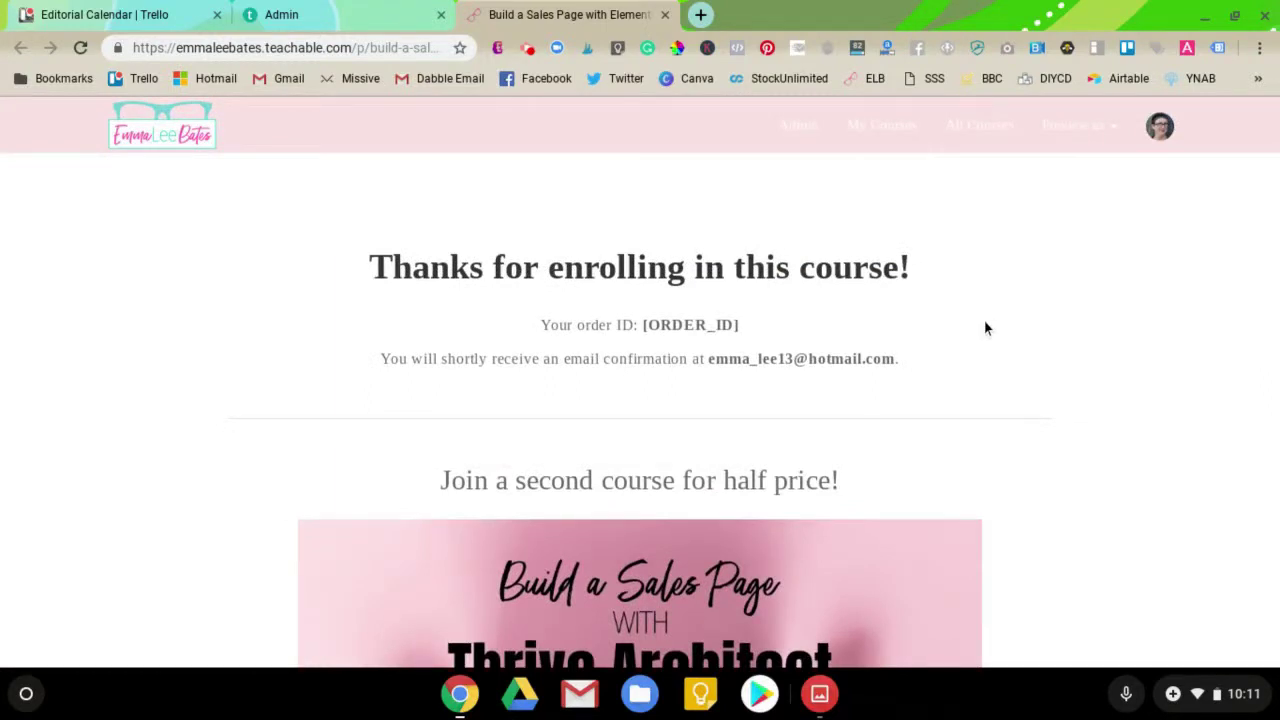
pyautogui.click(665, 14)
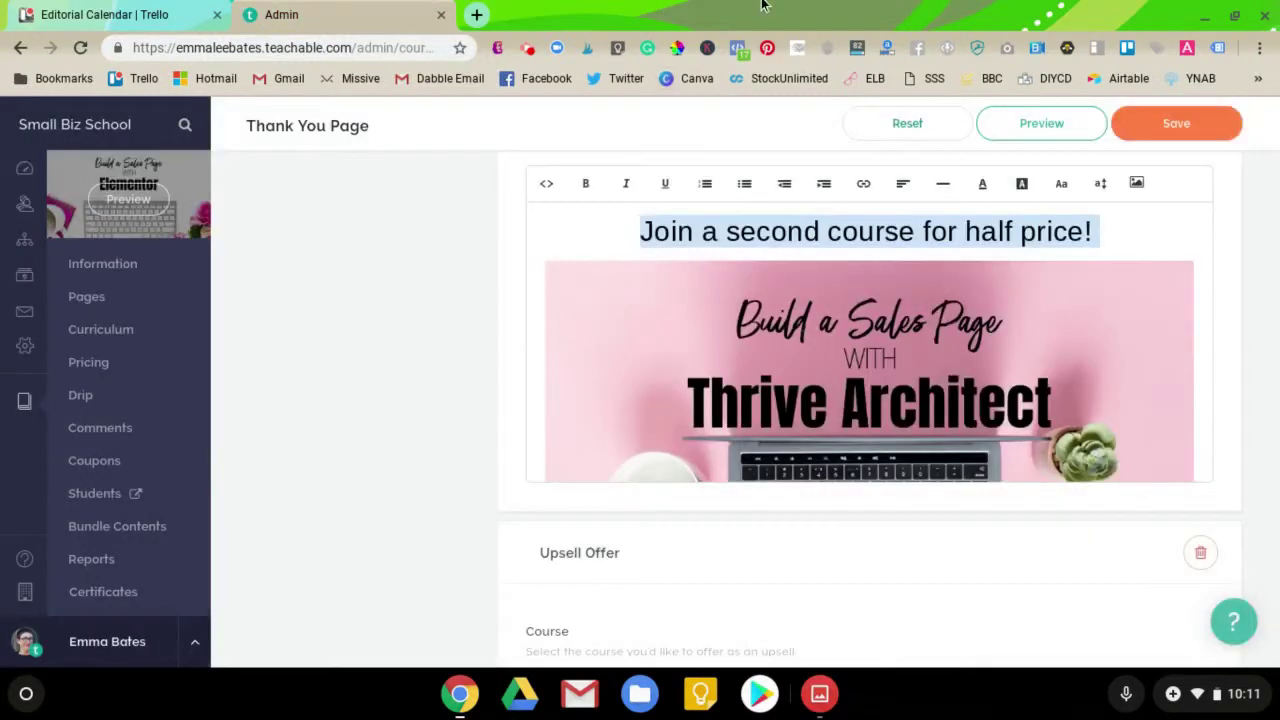